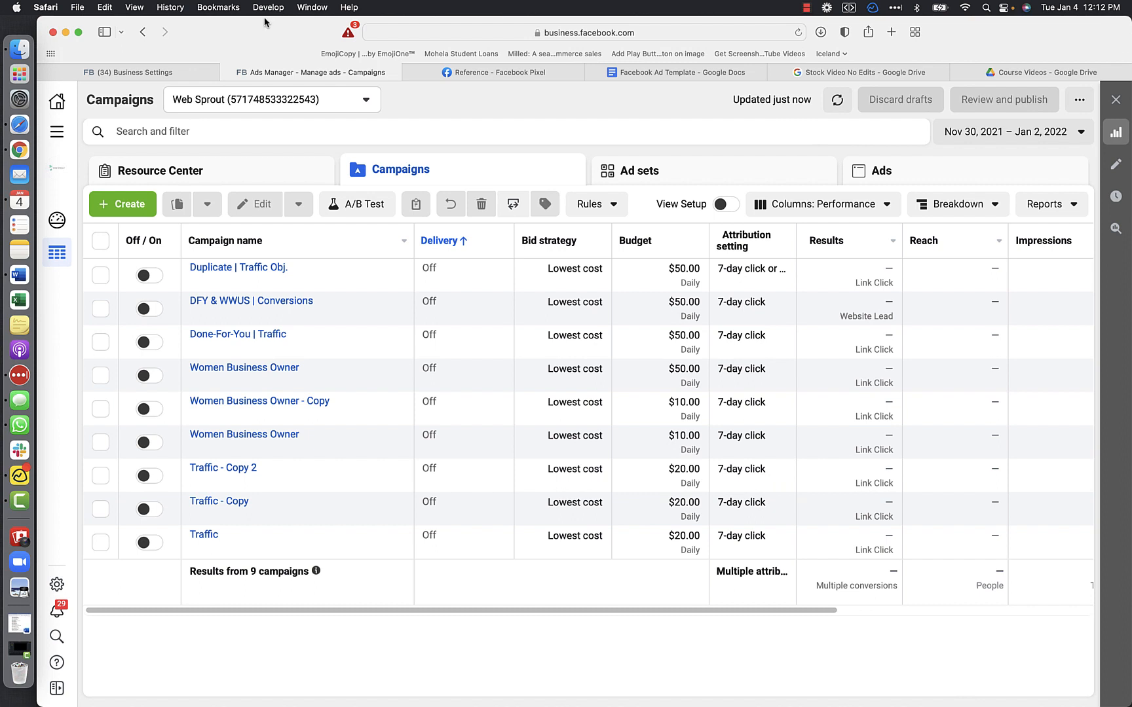
# - Open Events Manager from the full list of business tools
pyautogui.moveTo(346, 282)
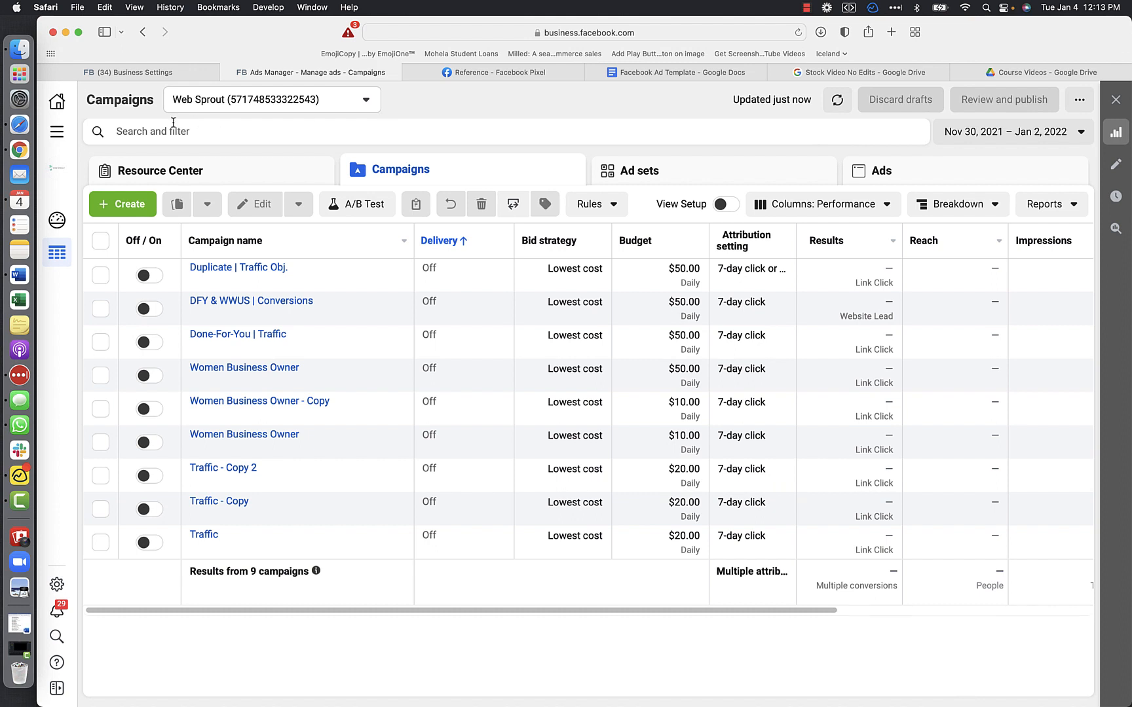
pyautogui.click(58, 133)
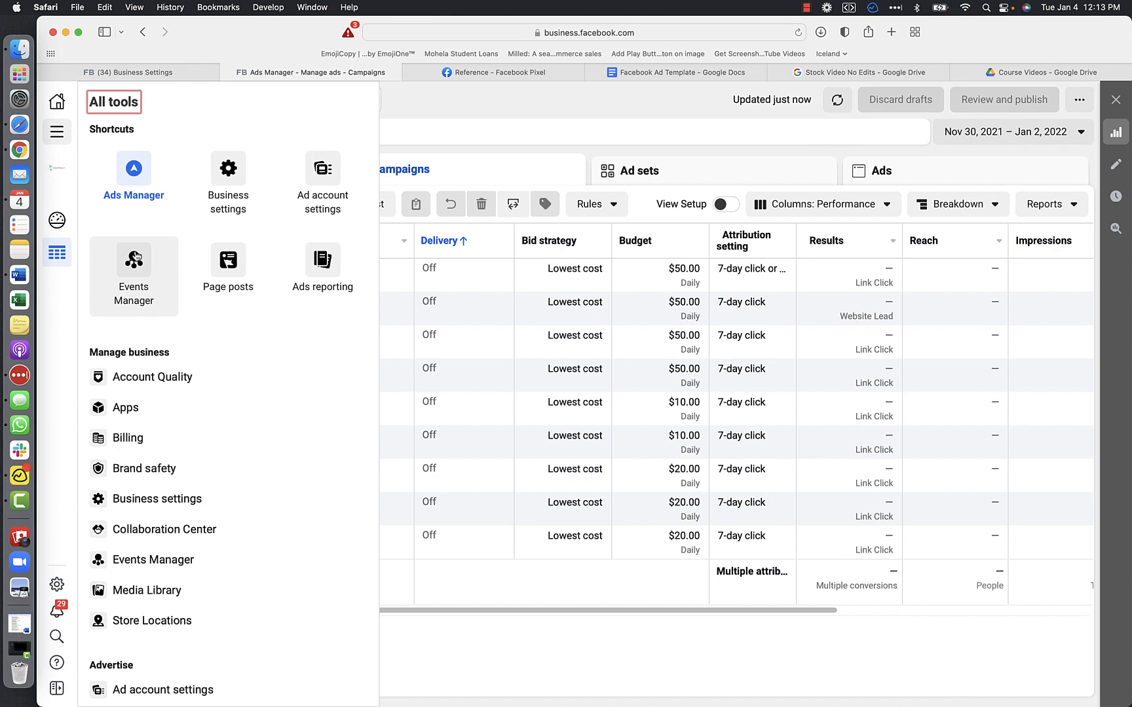
pyautogui.click(137, 256)
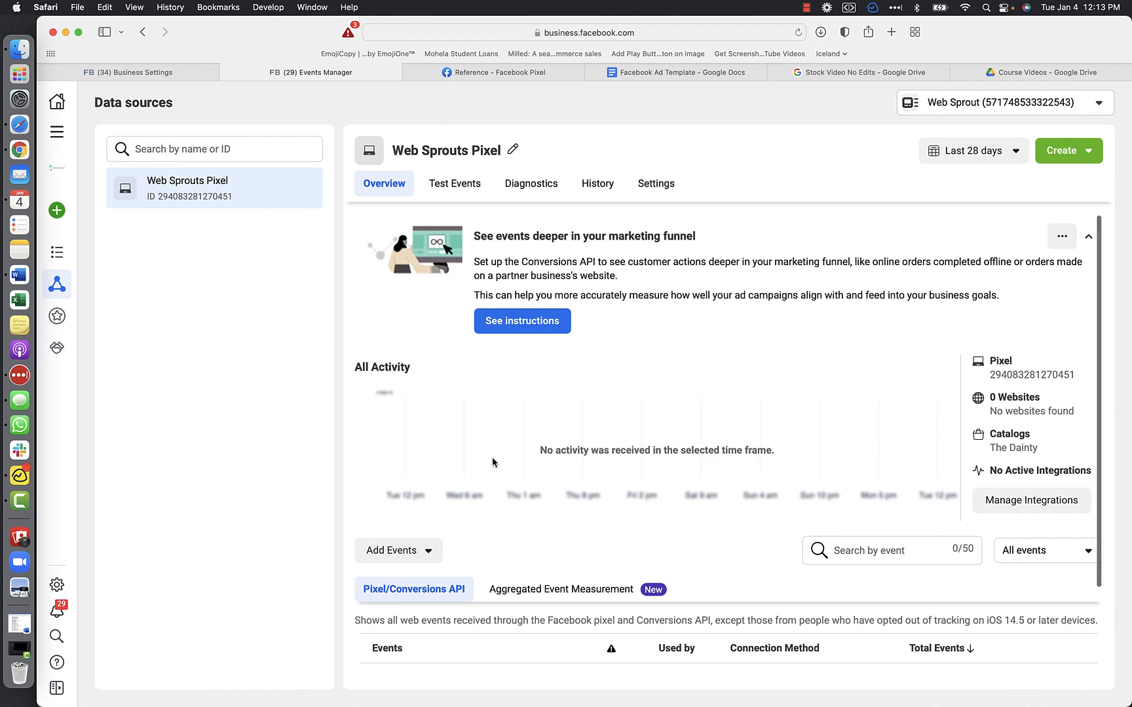
# - Add events to the Web Sprouts Pixel from a new website, choosing to install the code manually
pyautogui.scroll(-1, 493, 459)
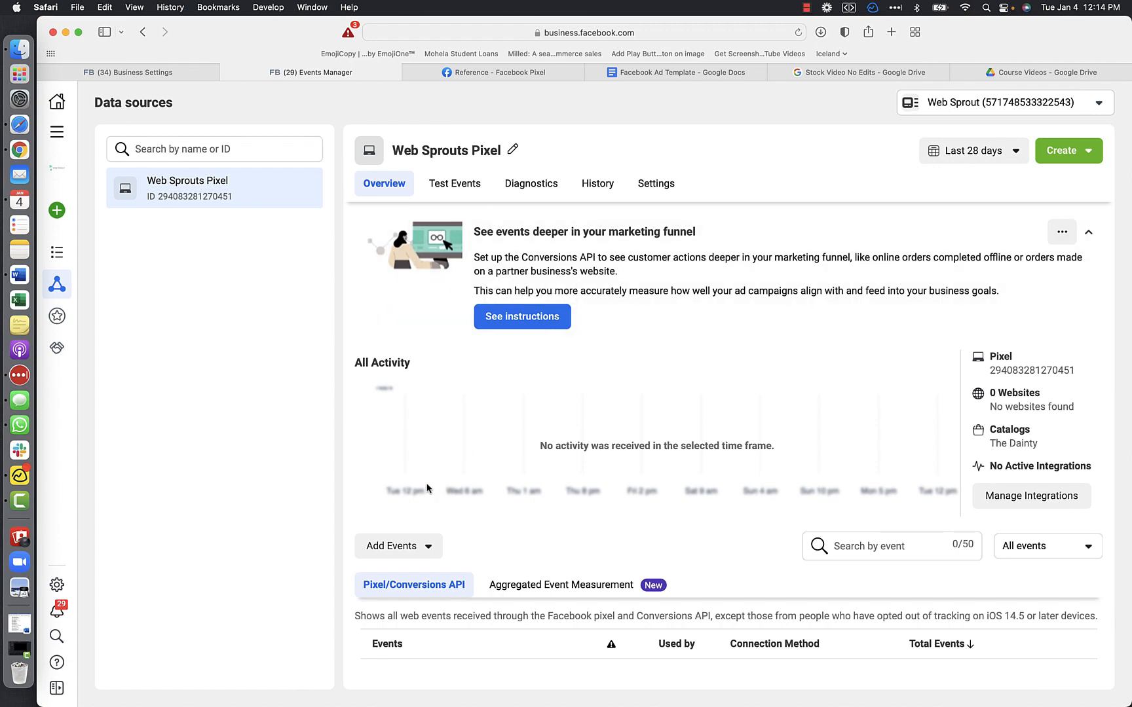
pyautogui.scroll(-1, 429, 524)
pyautogui.click(429, 521)
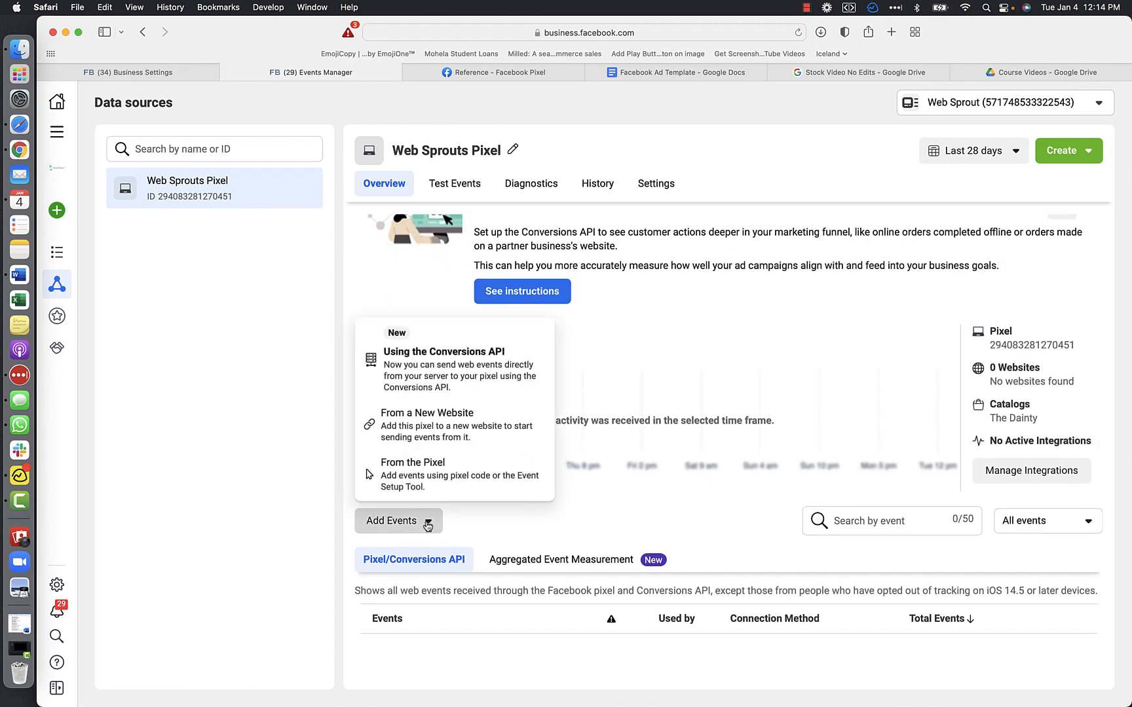
pyautogui.click(427, 429)
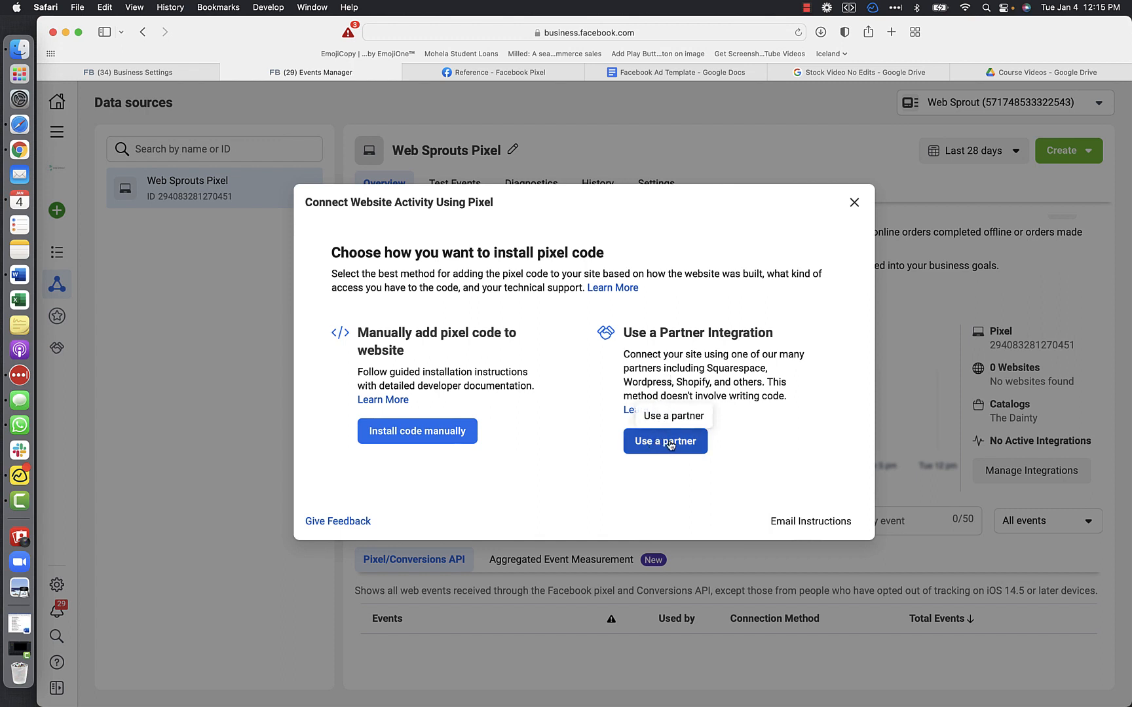
pyautogui.click(407, 433)
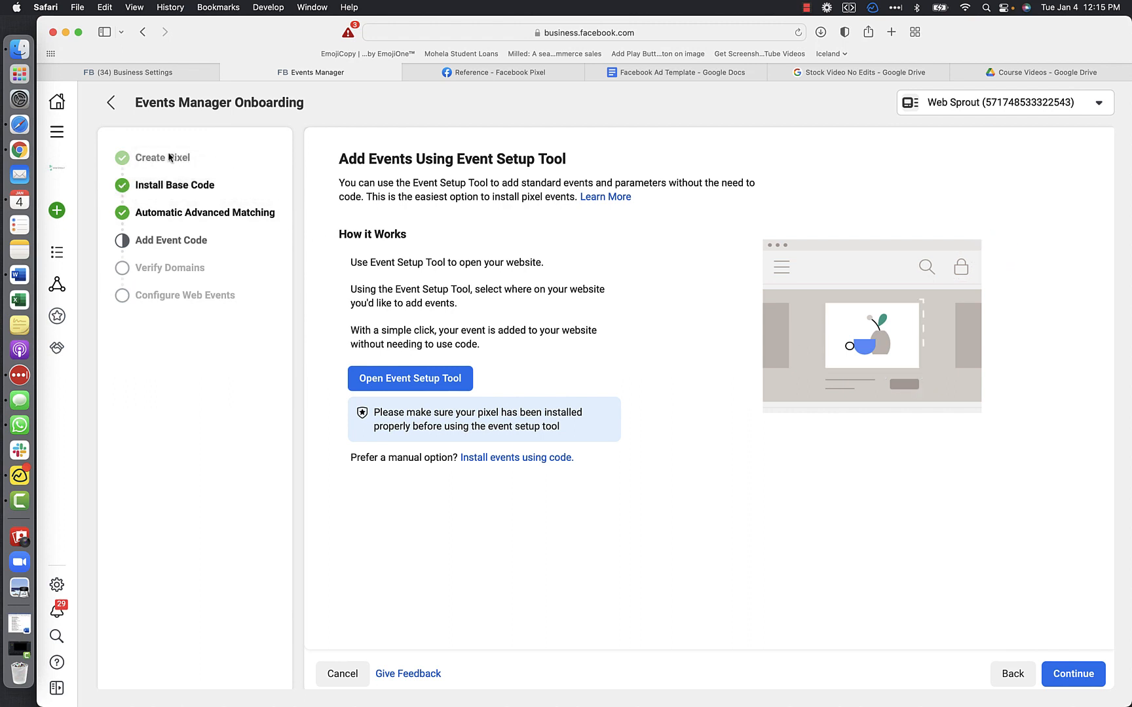
# - Go to the Install Base Code stage of the onboarding and copy the pixel base code
pyautogui.click(174, 188)
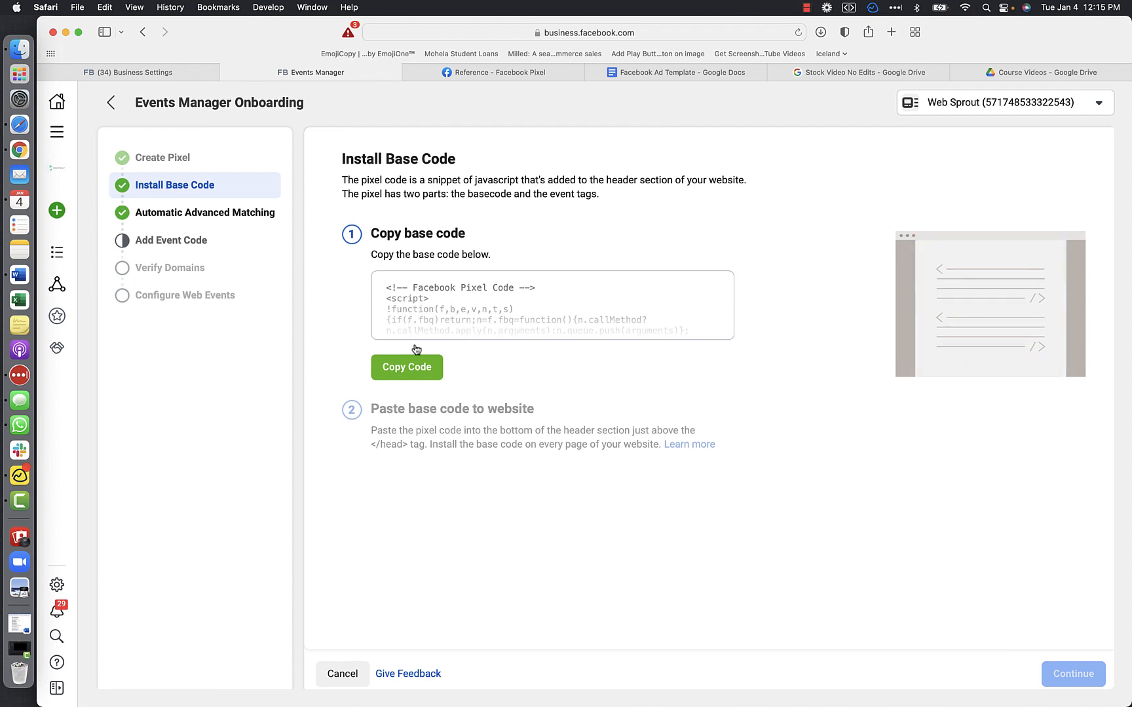
pyautogui.click(418, 372)
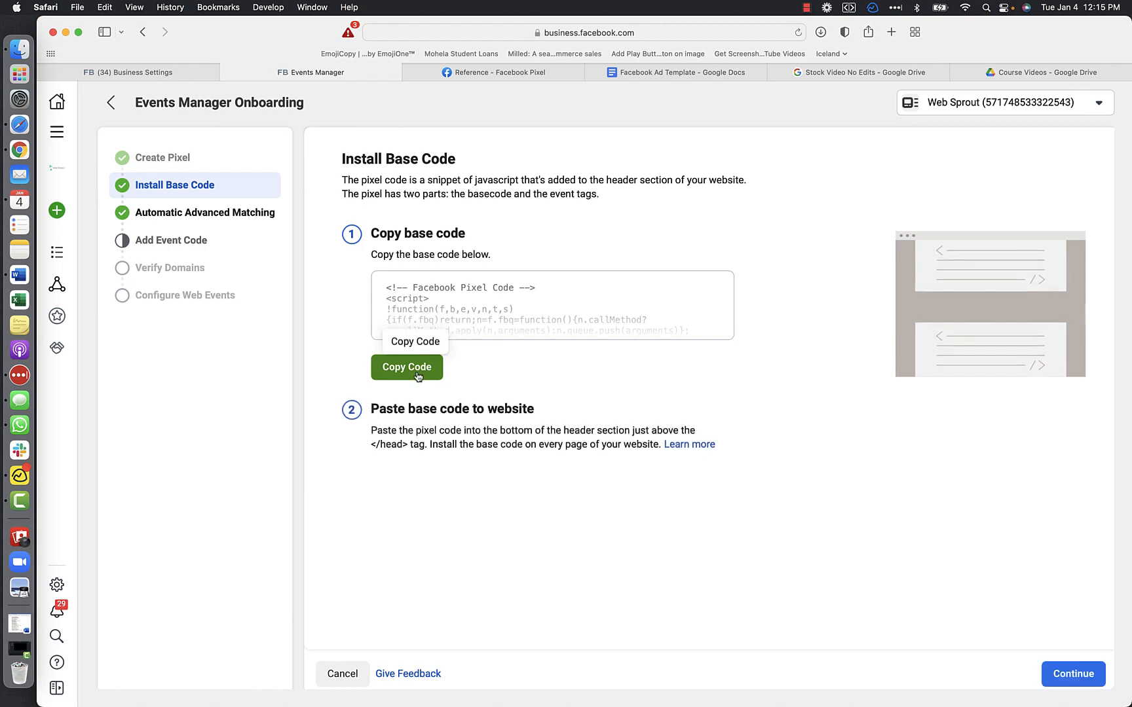
# - Switch to Microsoft Word and review the Facebook Pixel base code in Document1 from its opening comment to the event line below it
pyautogui.click(19, 276)
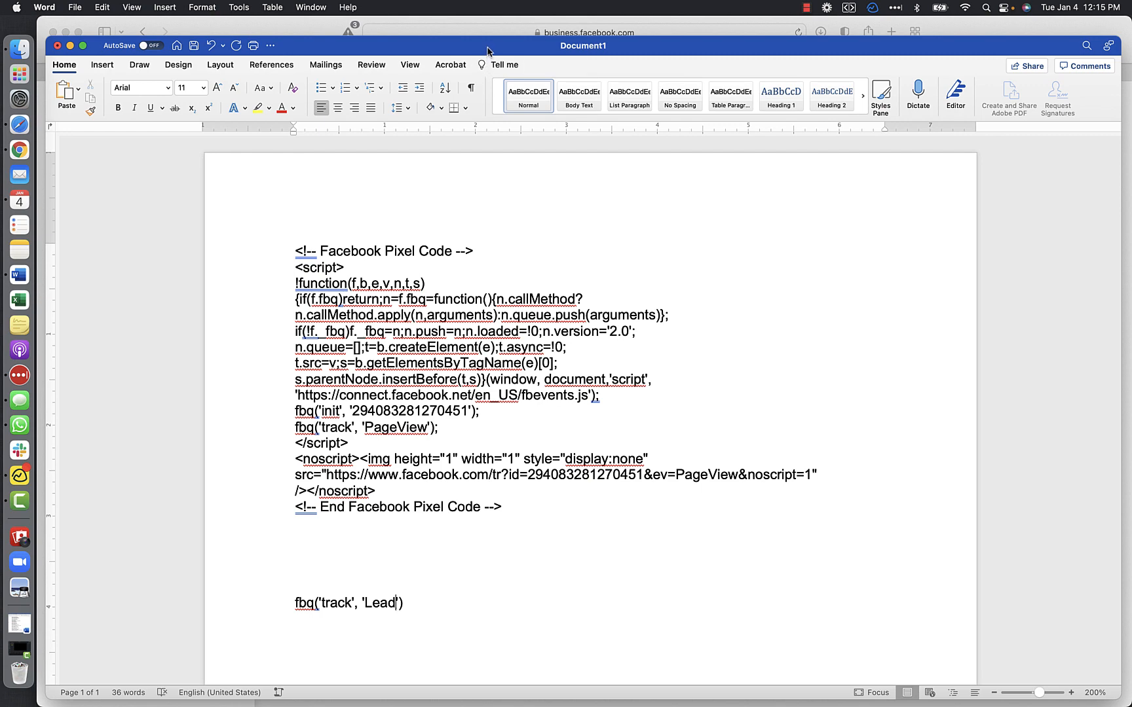
pyautogui.moveTo(487, 51); pyautogui.dragTo(482, 33)
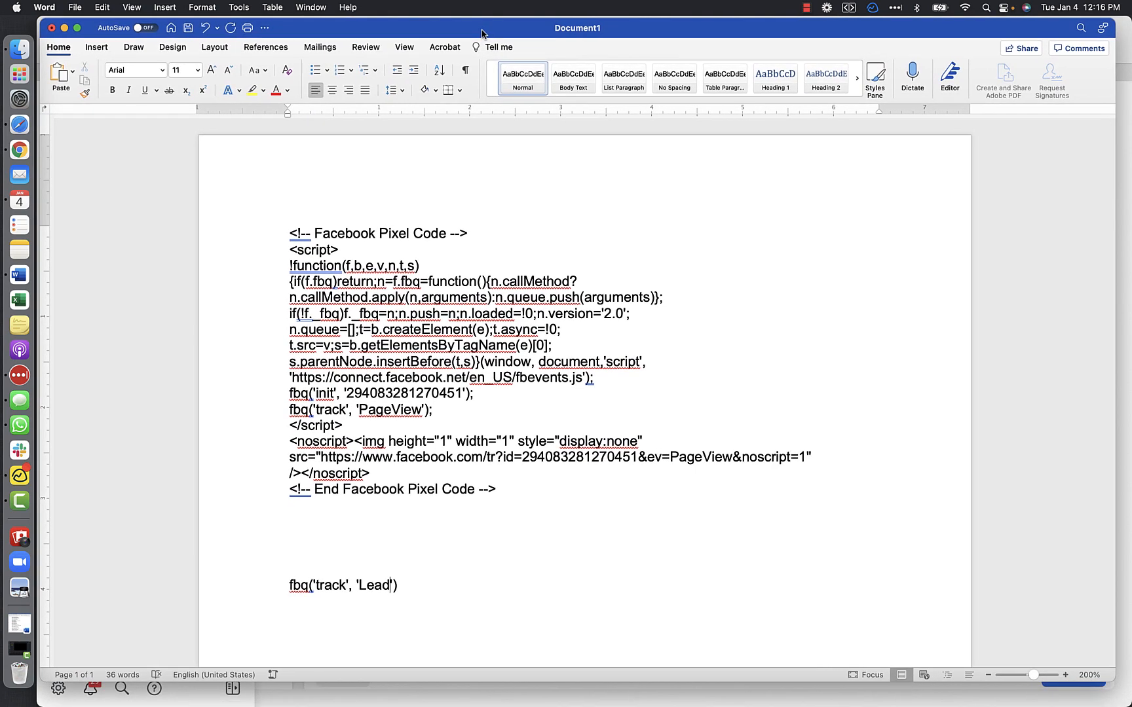
pyautogui.doubleClick(300, 234)
pyautogui.click(387, 384)
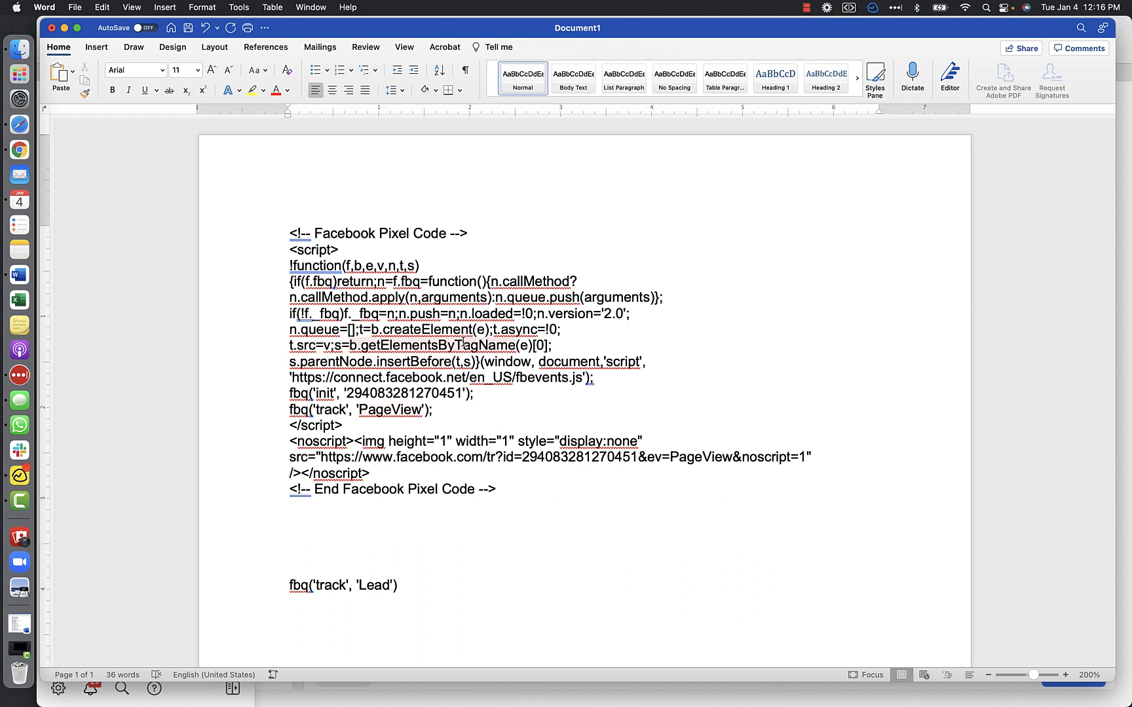
pyautogui.scroll(-1, 452, 393)
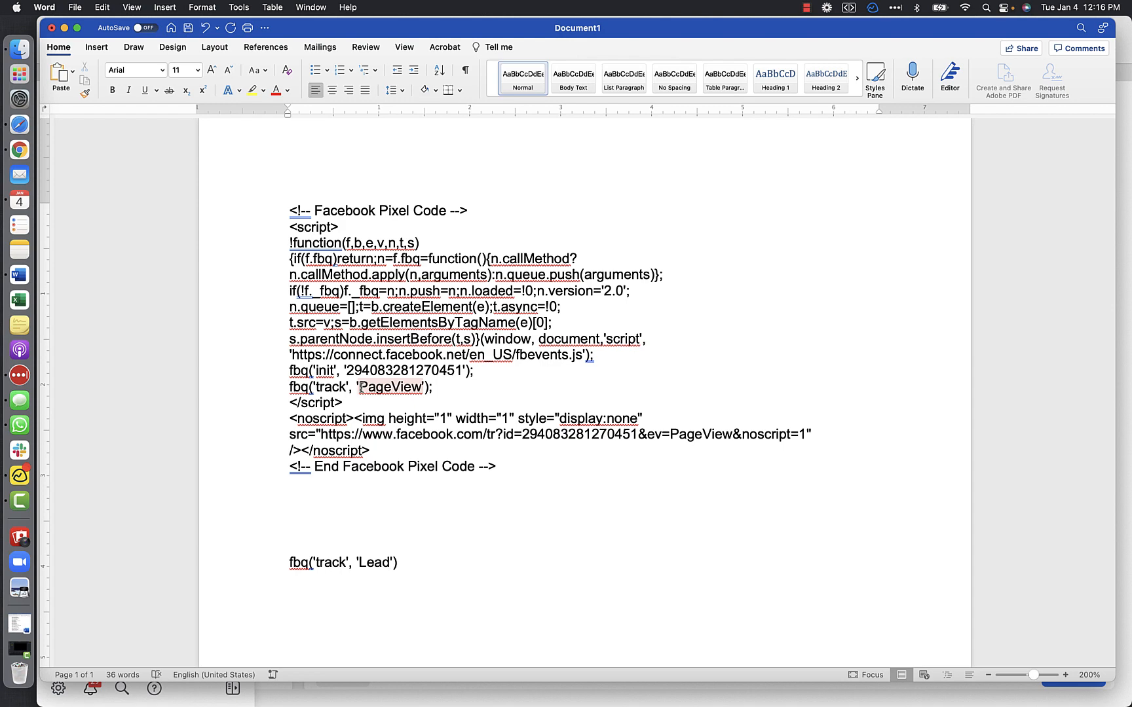
# - Switch to Safari, copy the base code again and continue past Automatic Advanced Matching to the Add Event Code stage
pyautogui.click(20, 124)
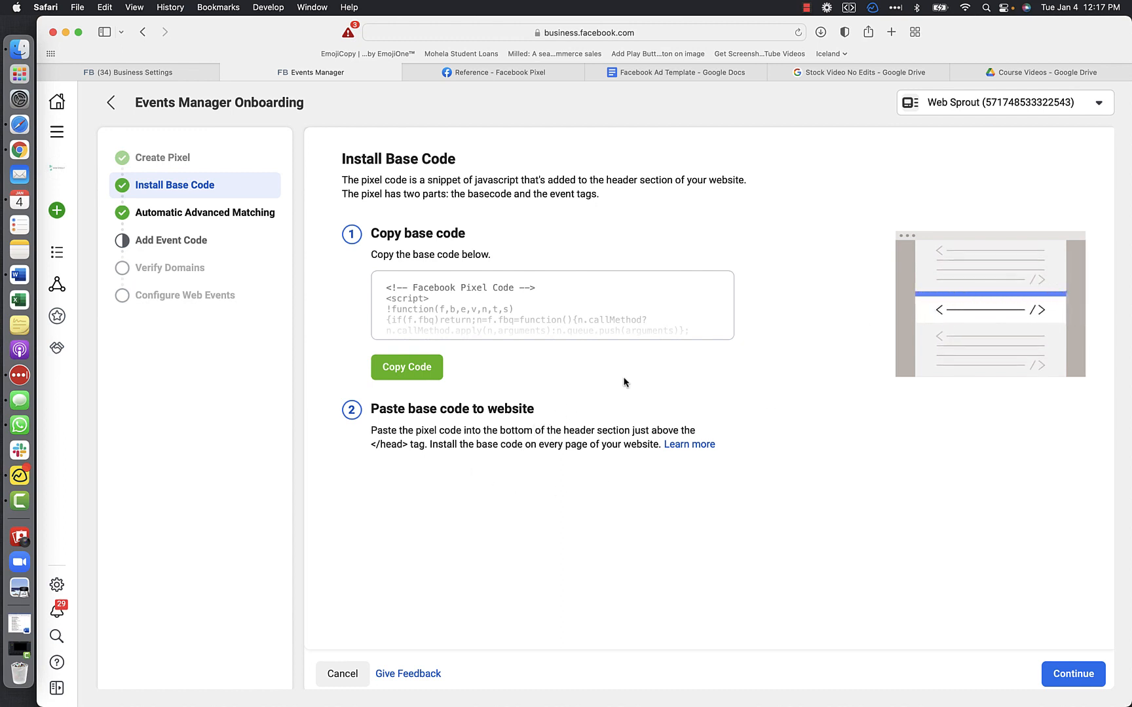
pyautogui.click(1069, 675)
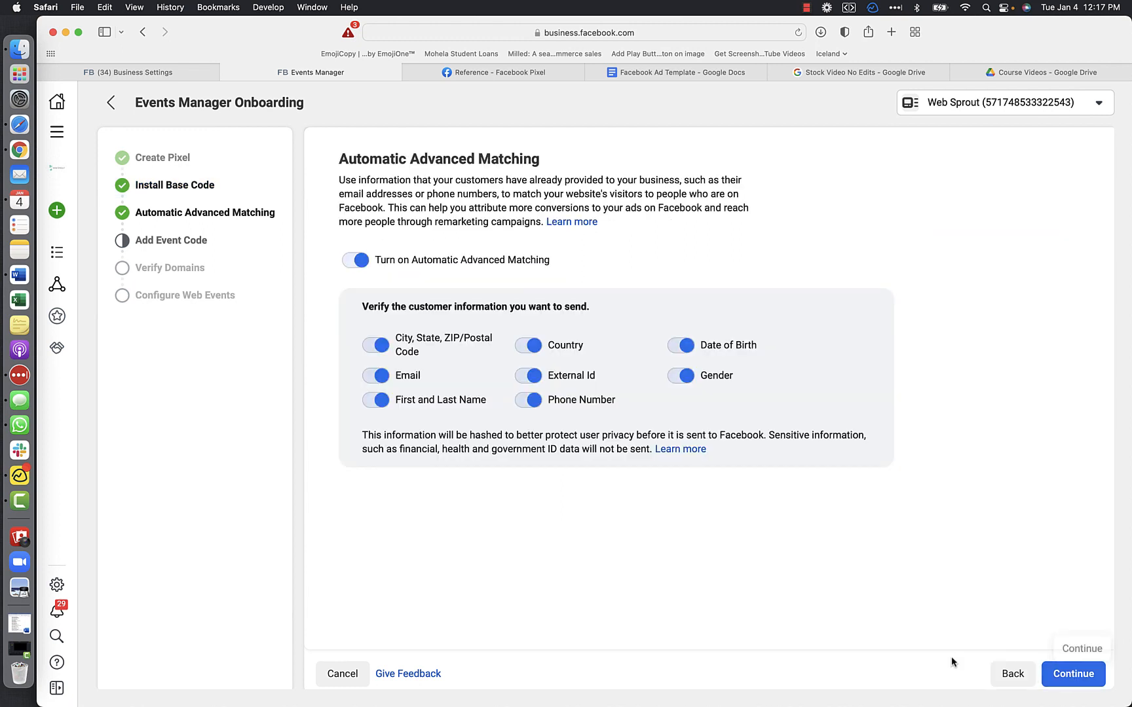
pyautogui.click(1013, 675)
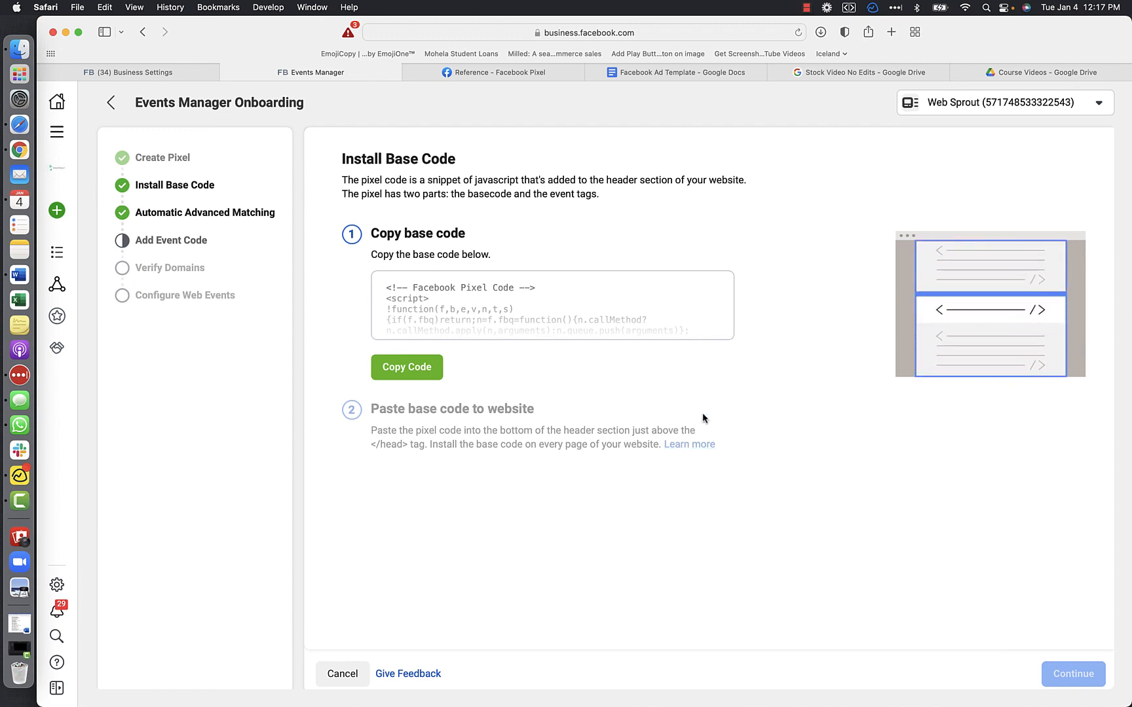
pyautogui.click(383, 368)
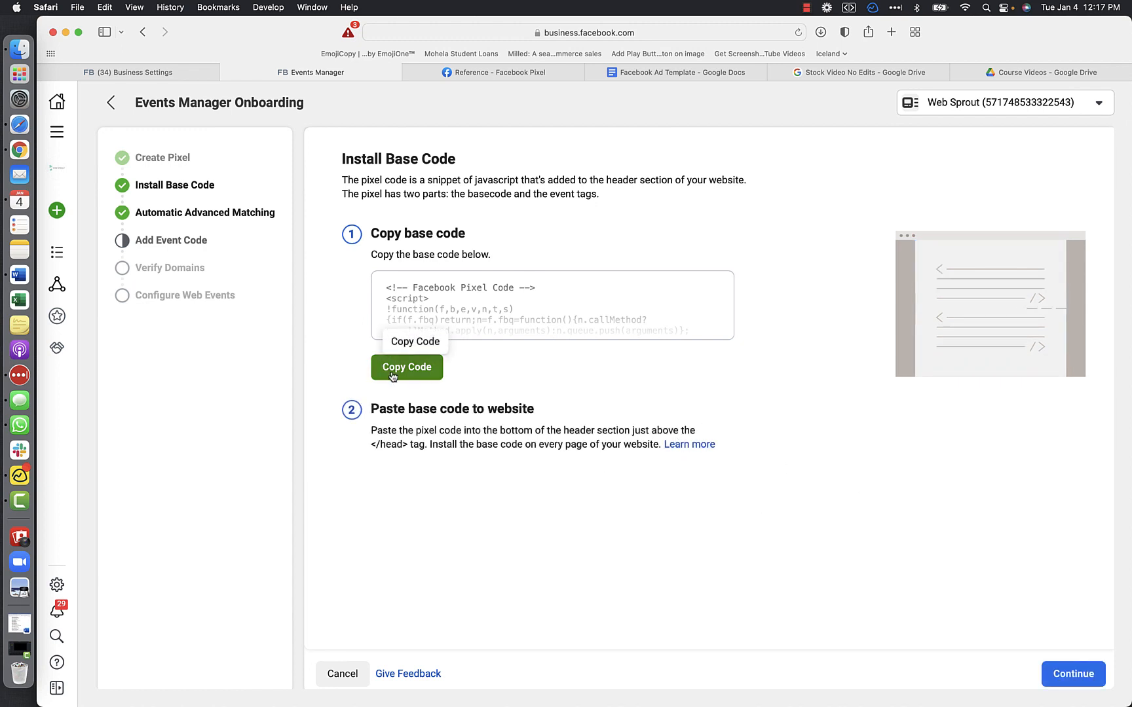
pyautogui.click(1071, 673)
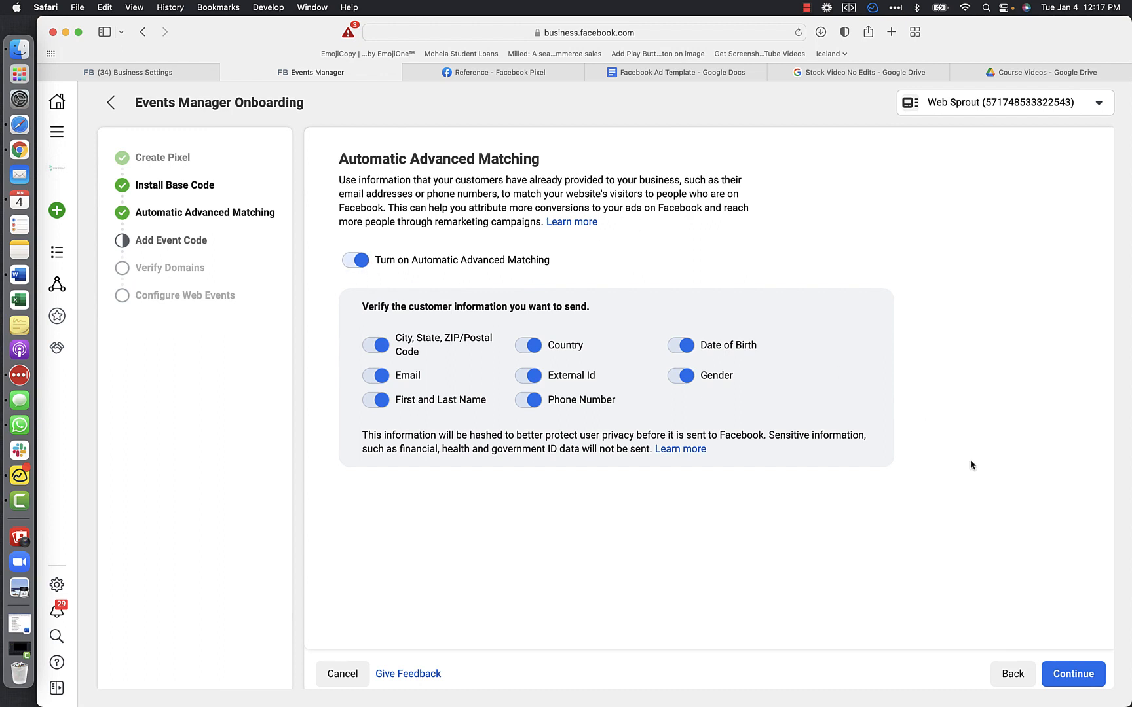
pyautogui.click(1069, 674)
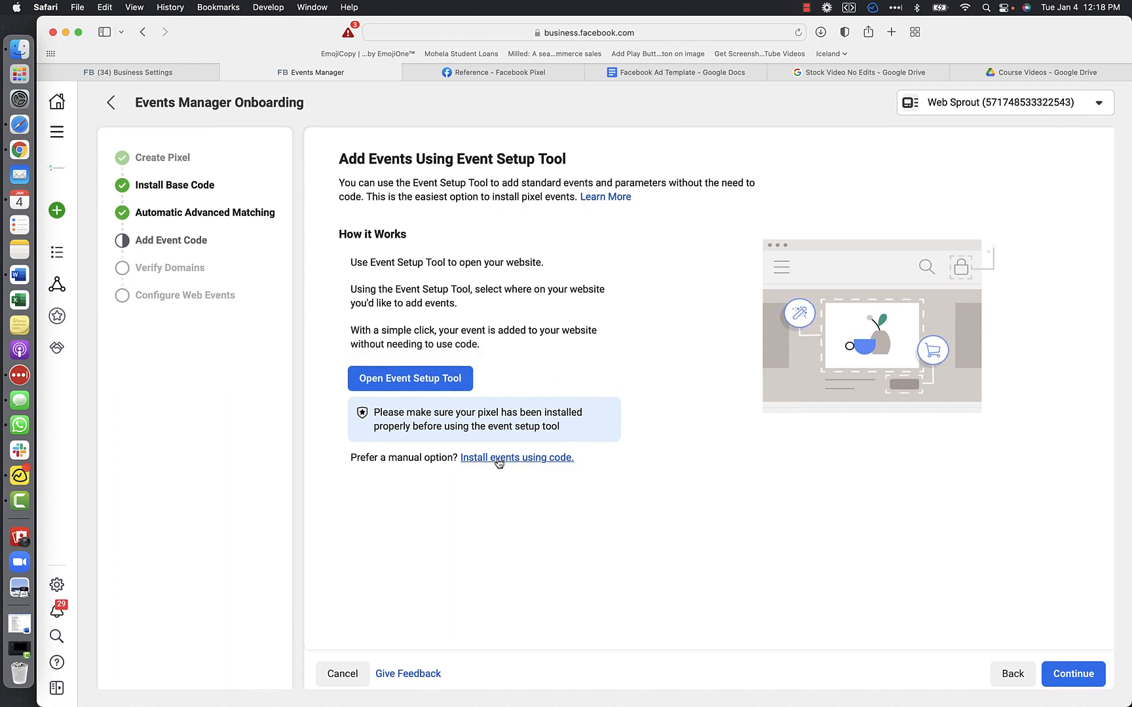
# - Look through the standard events table in the Facebook Pixel reference down to the Lead event, returning to Events Manager
pyautogui.click(529, 73)
pyautogui.scroll(10, 187, 356)
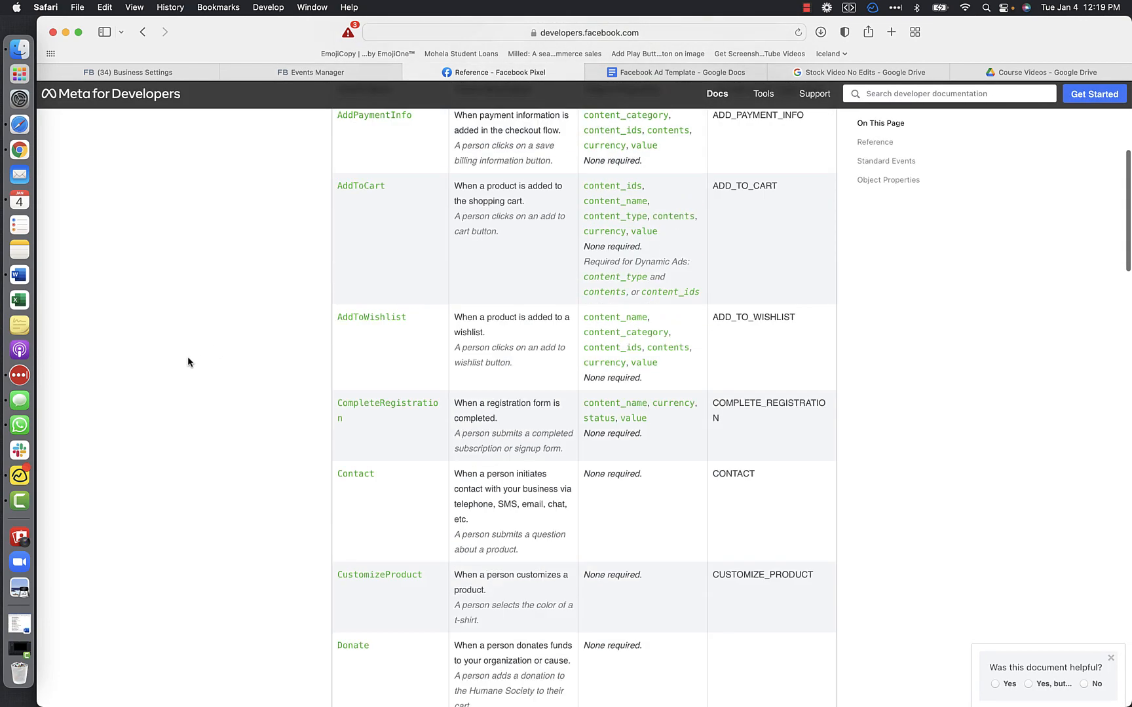
pyautogui.click(327, 73)
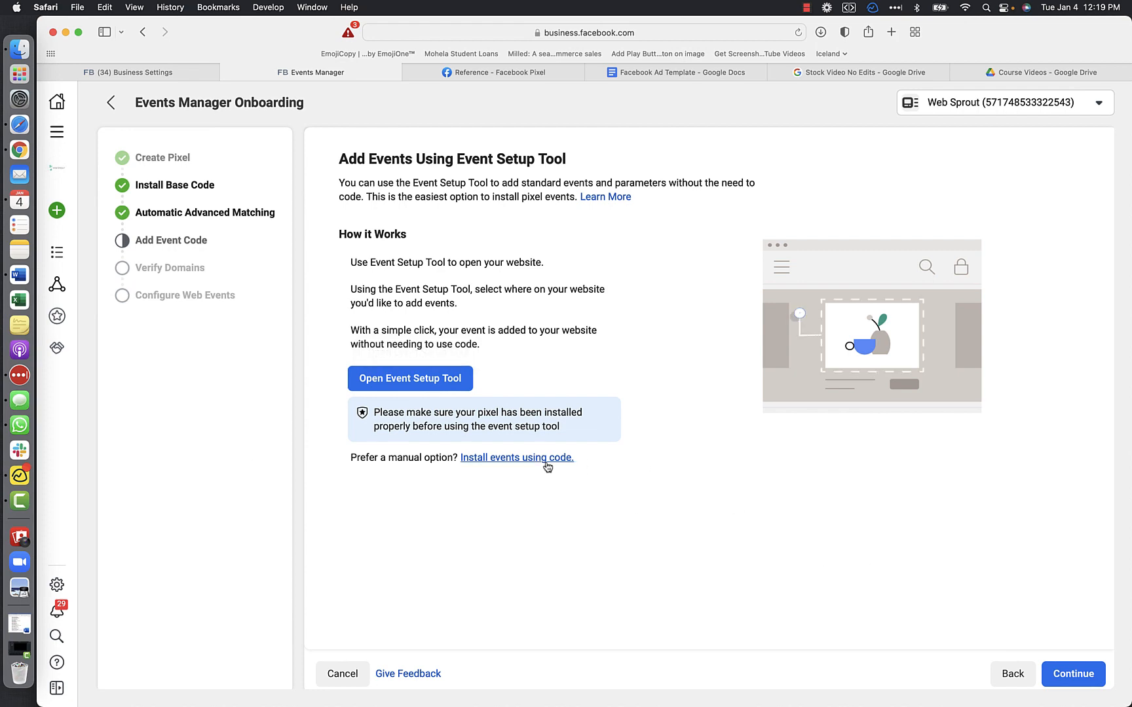
pyautogui.click(538, 73)
pyautogui.scroll(-10, 640, 450)
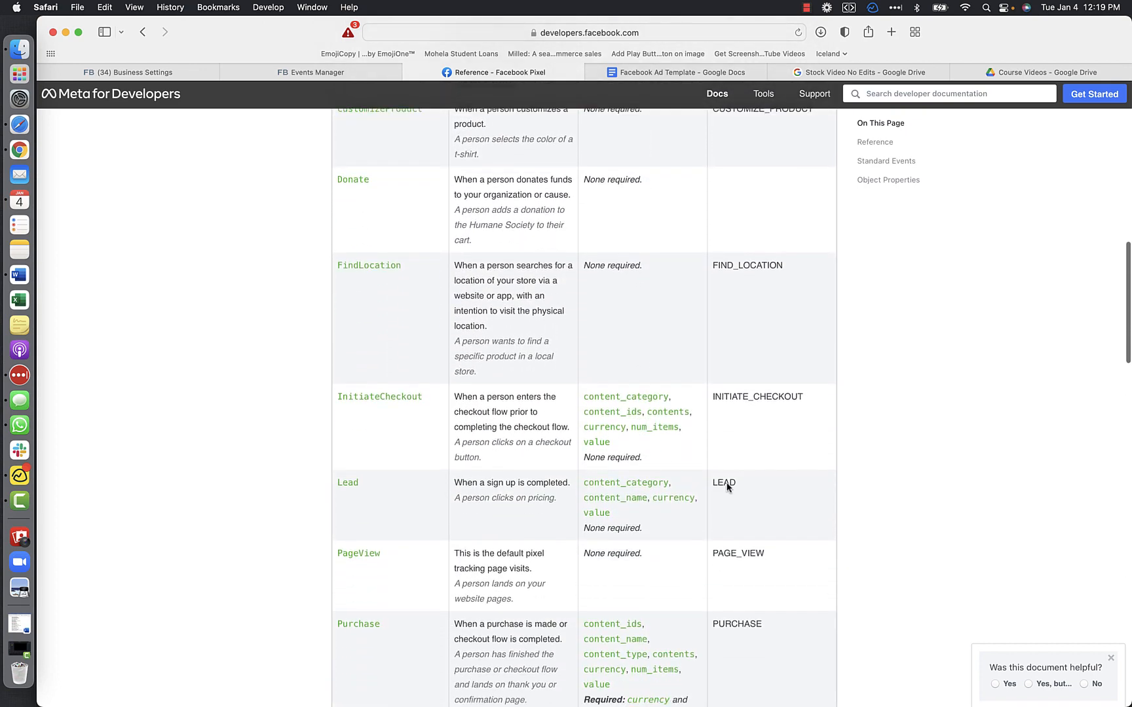
pyautogui.click(299, 73)
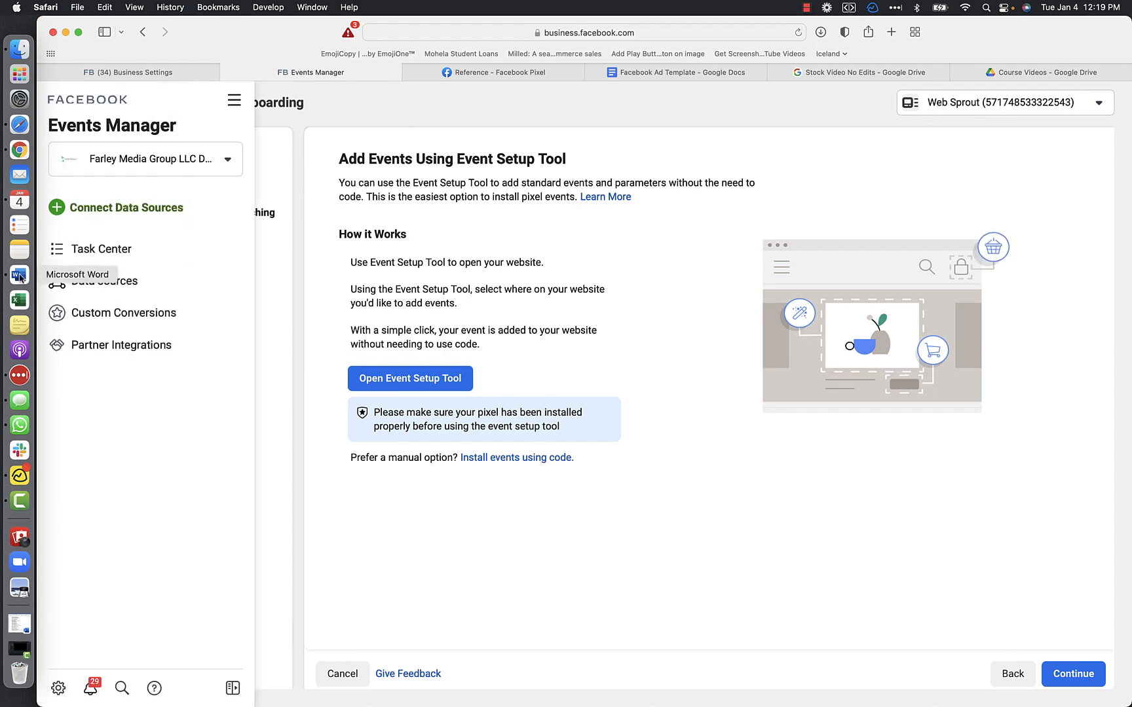
# - Highlight the fbq('track', 'Lead') line in the Word document and check it against the Lead event in the Safari reference page
pyautogui.click(19, 275)
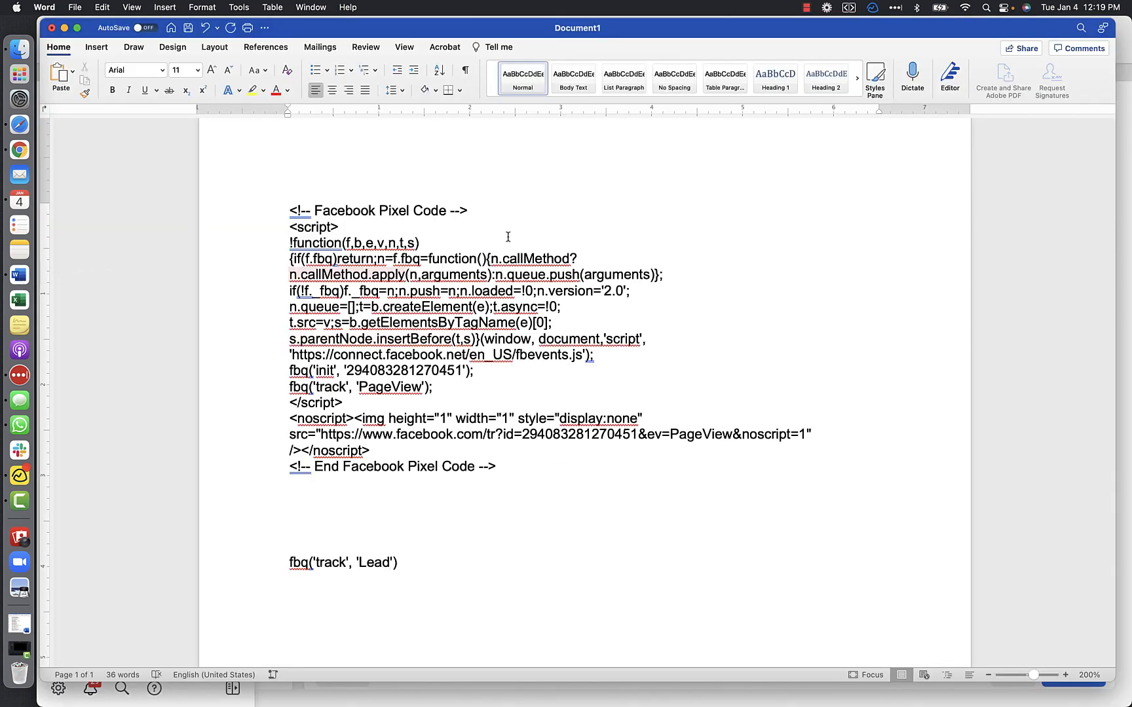
pyautogui.scroll(-1, 688, 316)
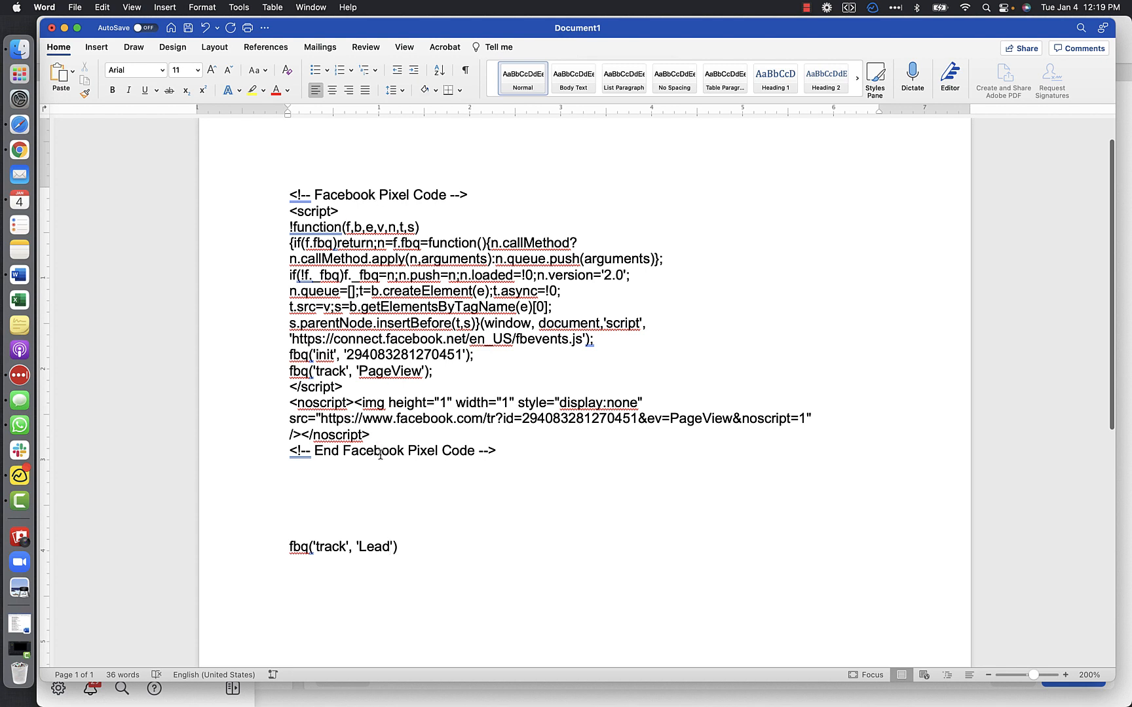
pyautogui.scroll(-5, 474, 499)
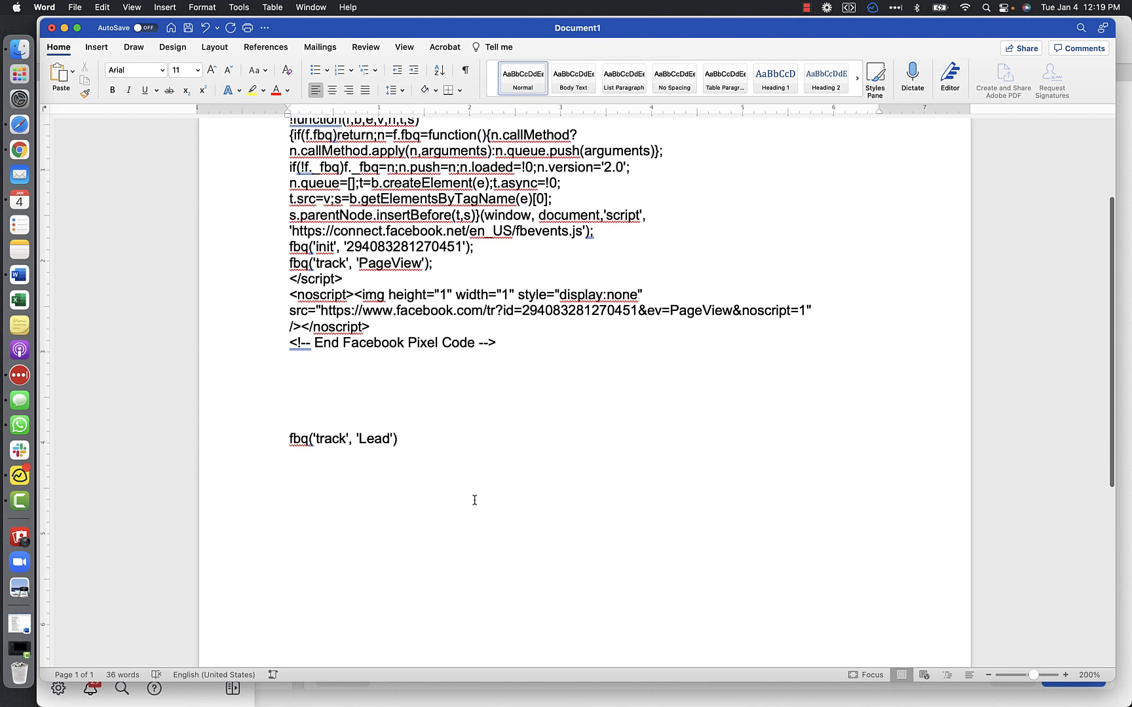
pyautogui.moveTo(406, 441); pyautogui.dragTo(292, 444)
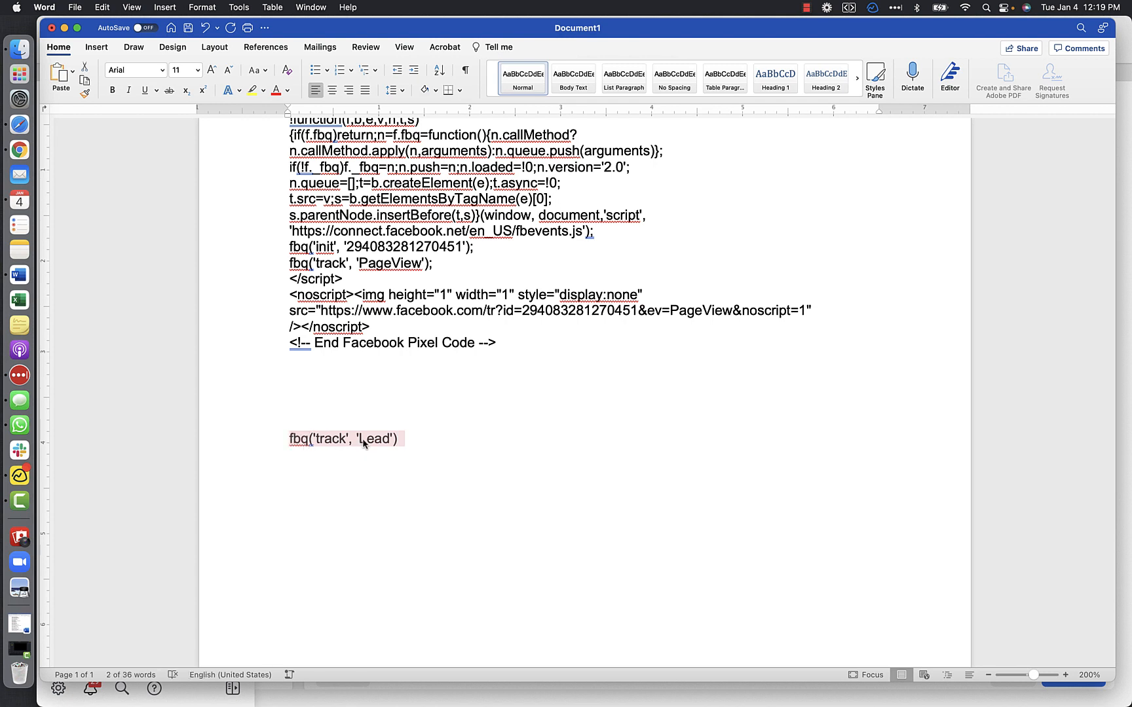
pyautogui.click(19, 125)
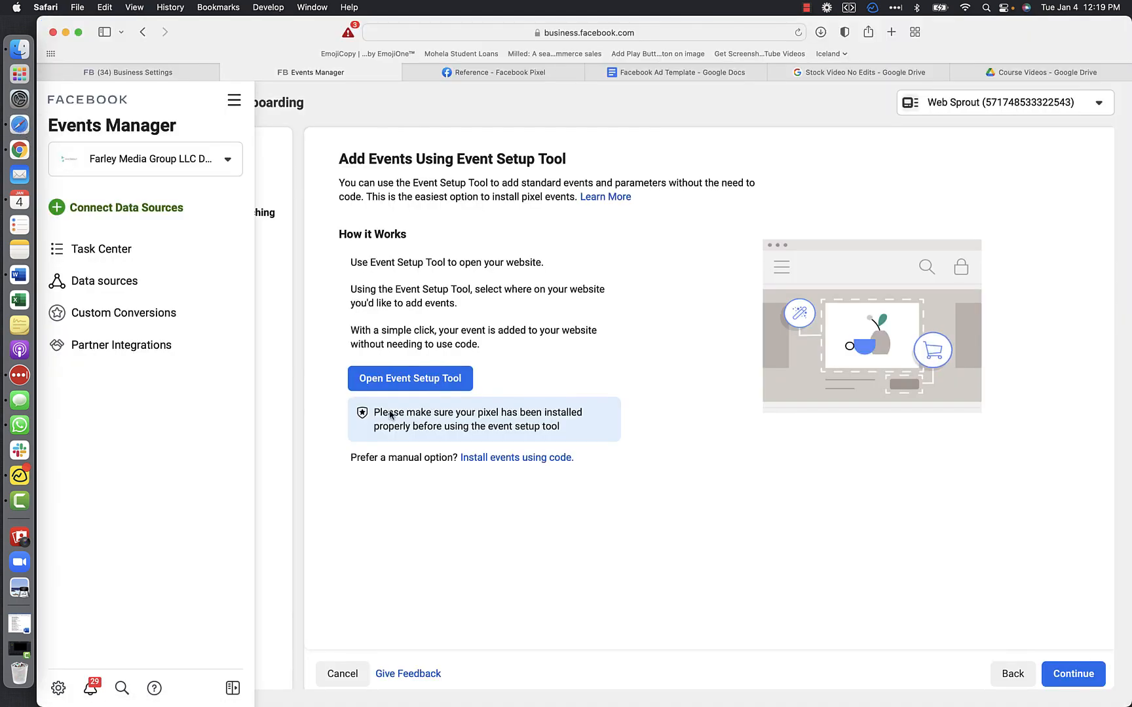
pyautogui.click(497, 72)
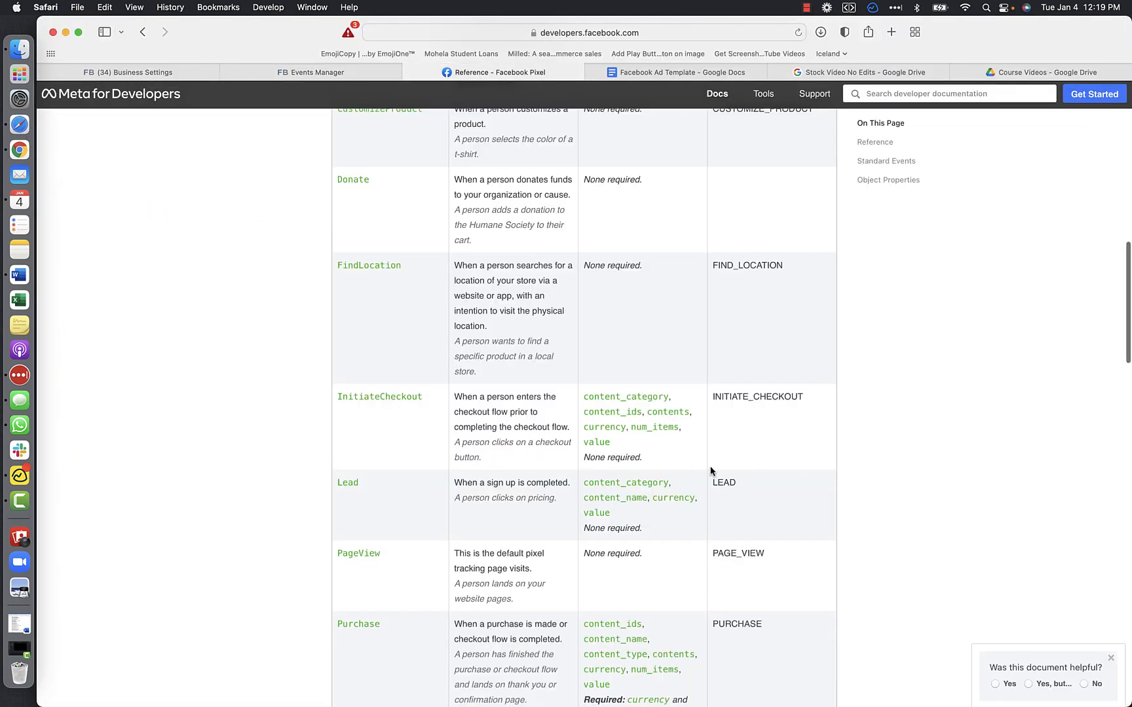
# - Switch to Word and compare the PageView tracking line in the base code with the fbq('track', 'Lead') line, highlighting each
pyautogui.click(20, 276)
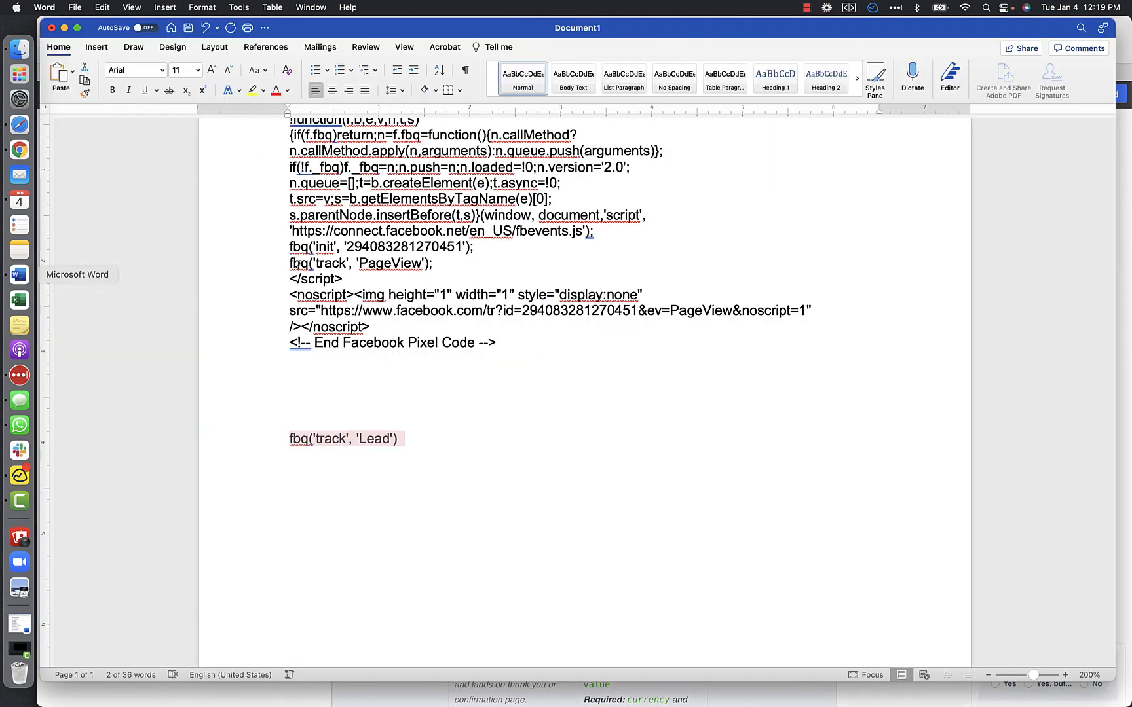
pyautogui.scroll(2, 436, 284)
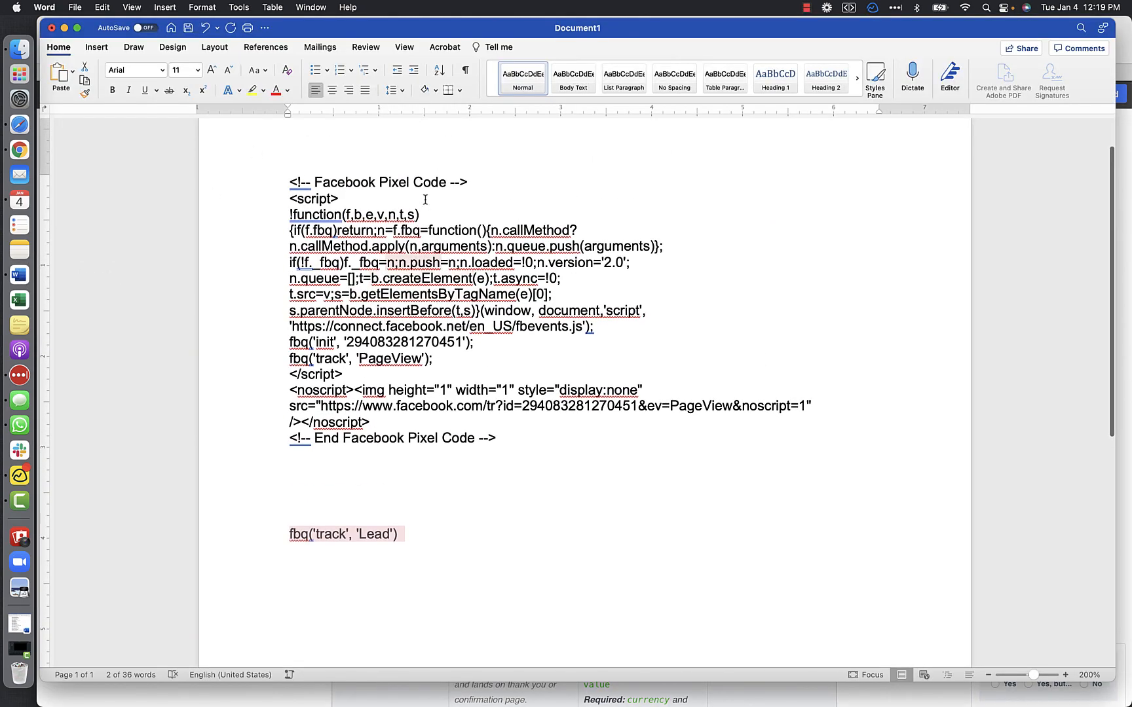
pyautogui.scroll(-3, 420, 190)
pyautogui.scroll(3, 421, 190)
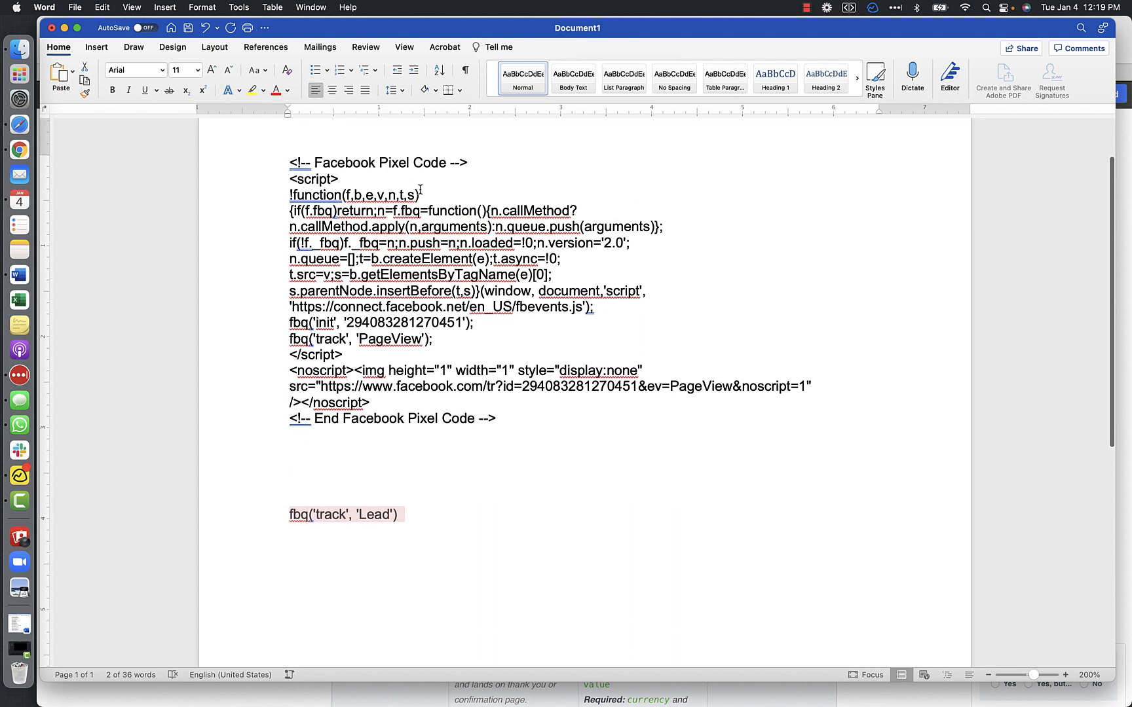
pyautogui.moveTo(329, 339); pyautogui.dragTo(298, 341)
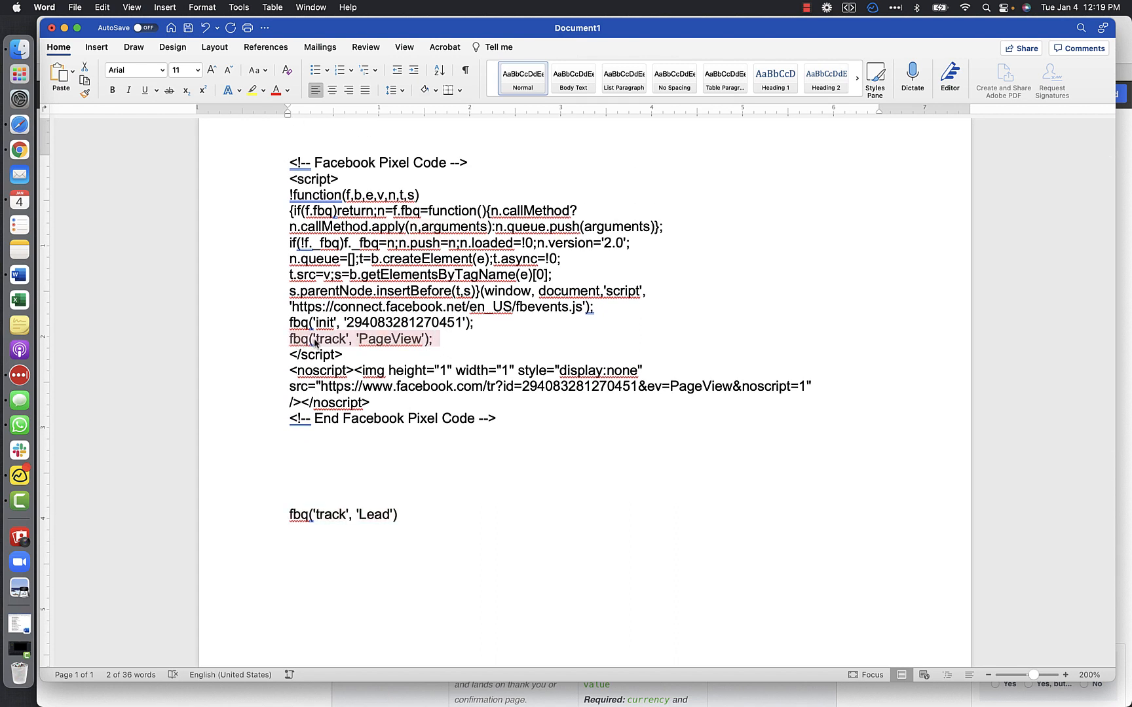
pyautogui.click(405, 520)
pyautogui.moveTo(406, 518); pyautogui.dragTo(292, 515)
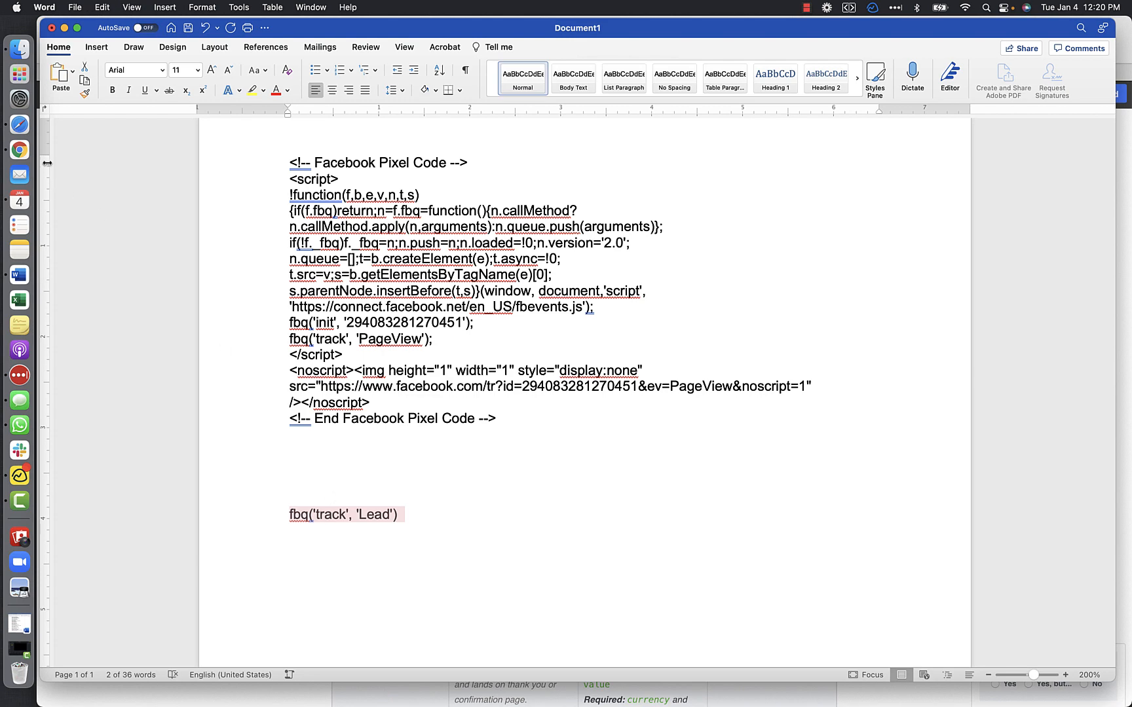
# - Switch to Safari, return to Events Manager and continue past the Add Event Code stage to Verify Domains
pyautogui.click(19, 128)
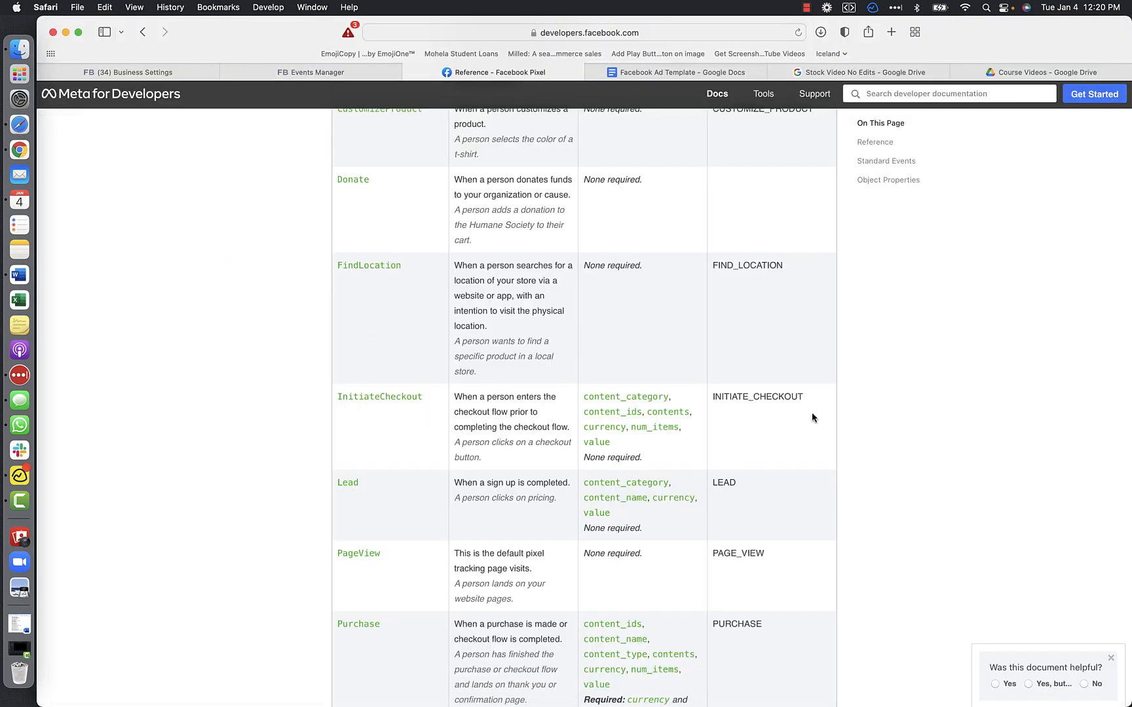
pyautogui.click(319, 74)
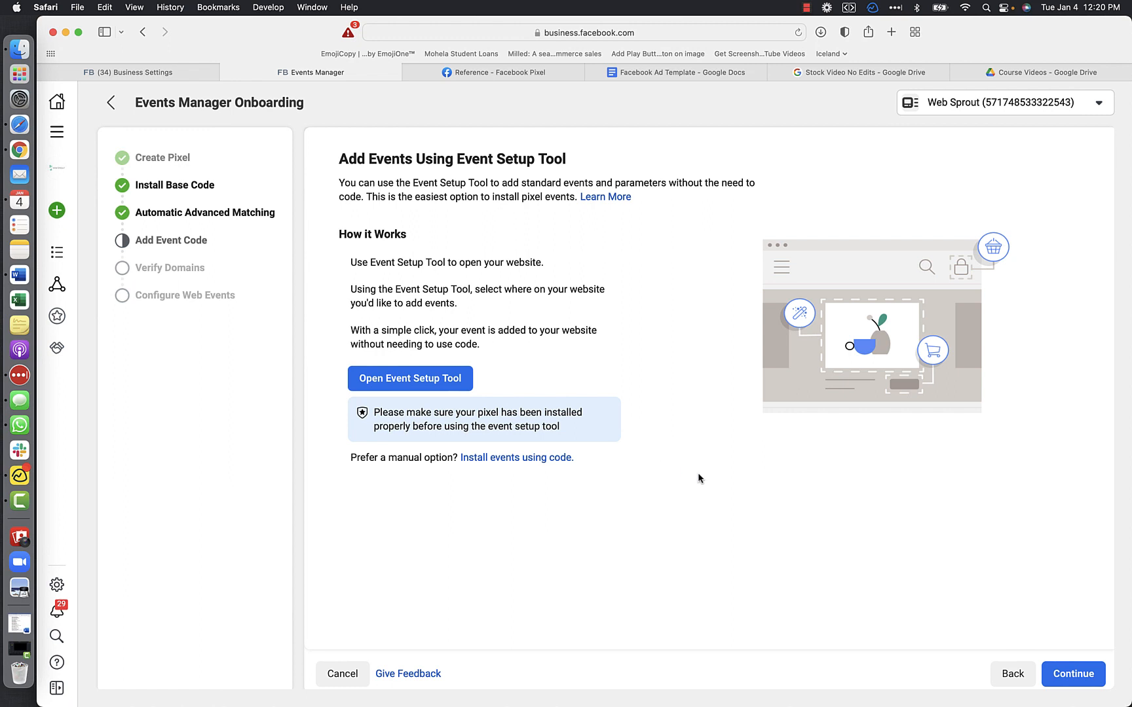
pyautogui.scroll(-1, 623, 357)
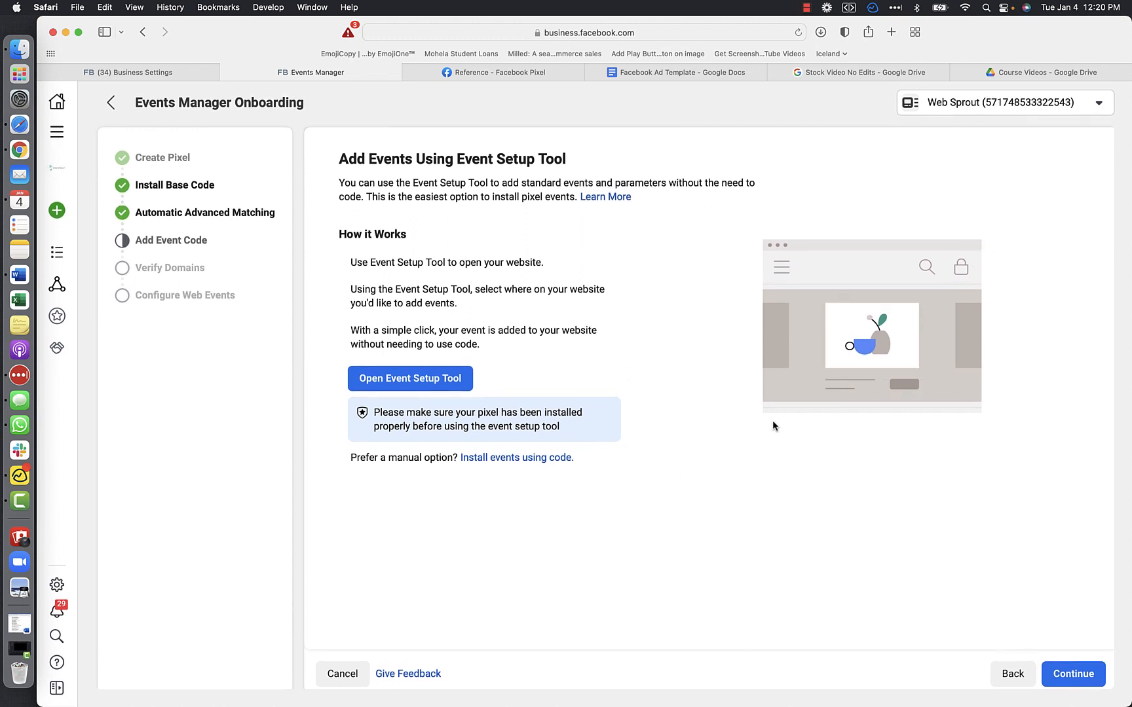
pyautogui.click(1068, 675)
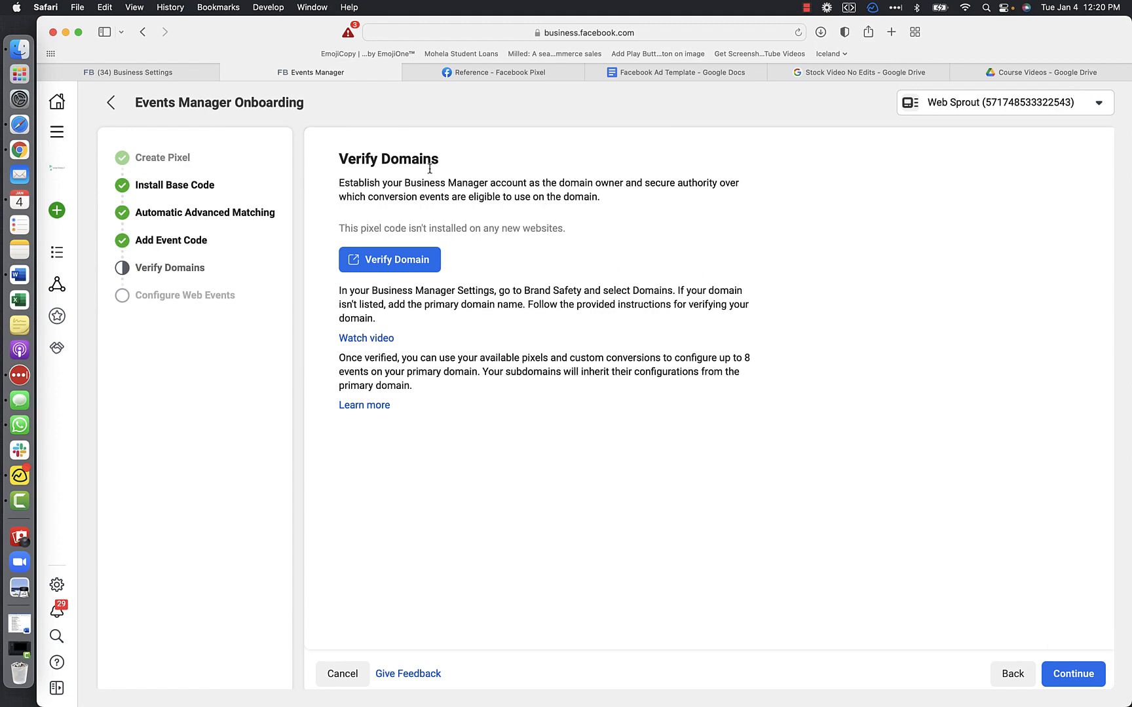
# - Check the Lead line in Word, then look through the standard events in Safari's Facebook Pixel reference and copy COMPLETE_REGISTRATION
pyautogui.click(18, 276)
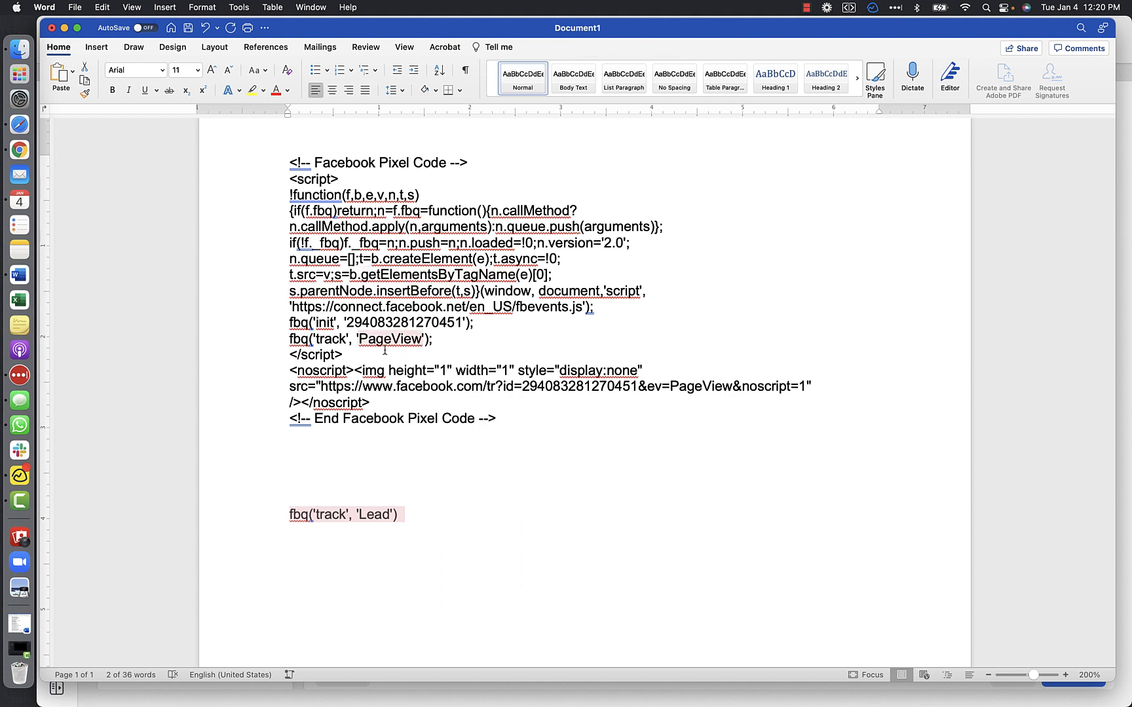
pyautogui.click(359, 517)
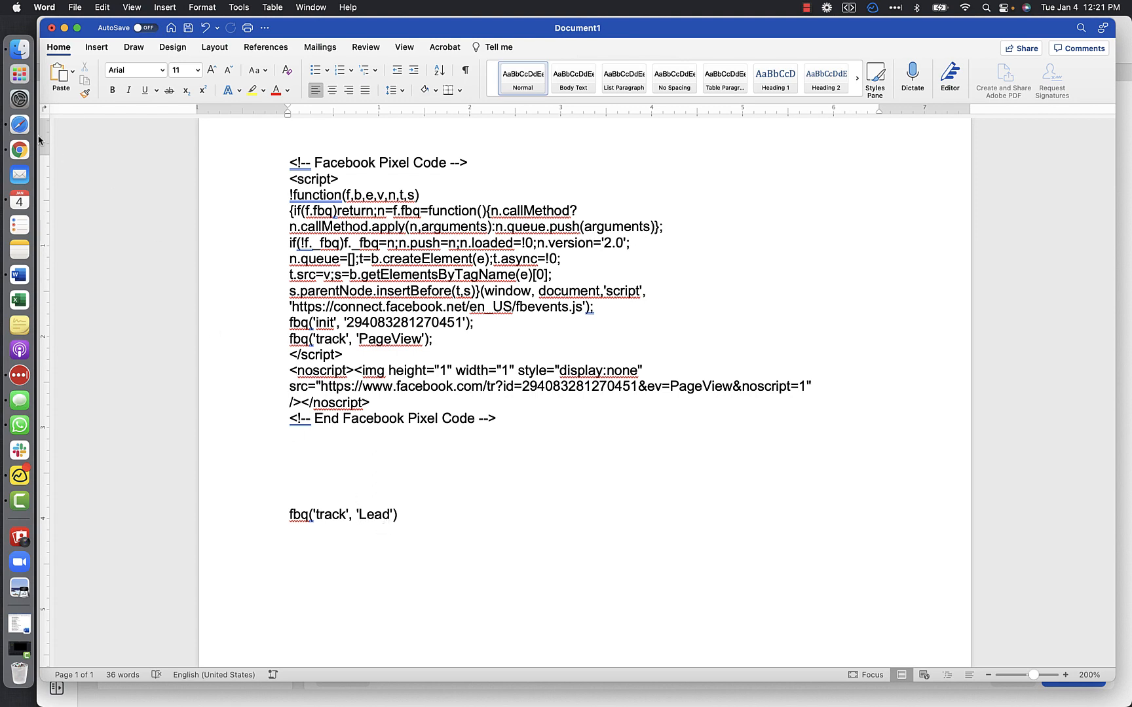
pyautogui.click(20, 128)
pyautogui.click(501, 76)
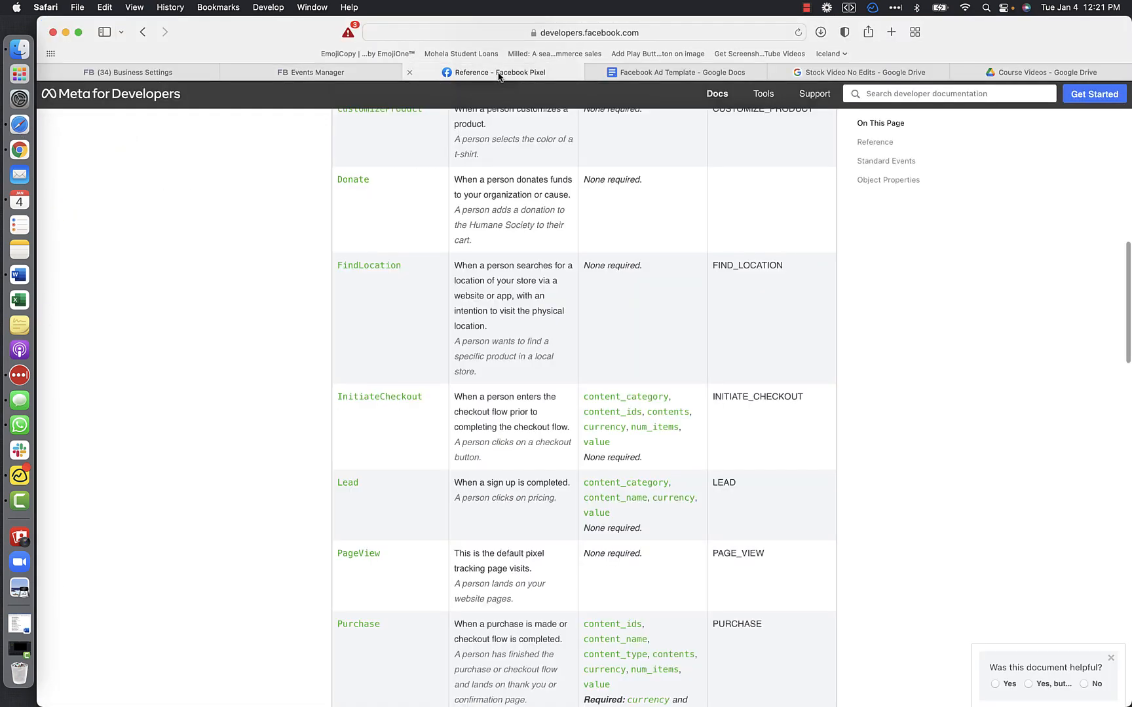
pyautogui.scroll(-2, 635, 430)
pyautogui.scroll(-10, 635, 430)
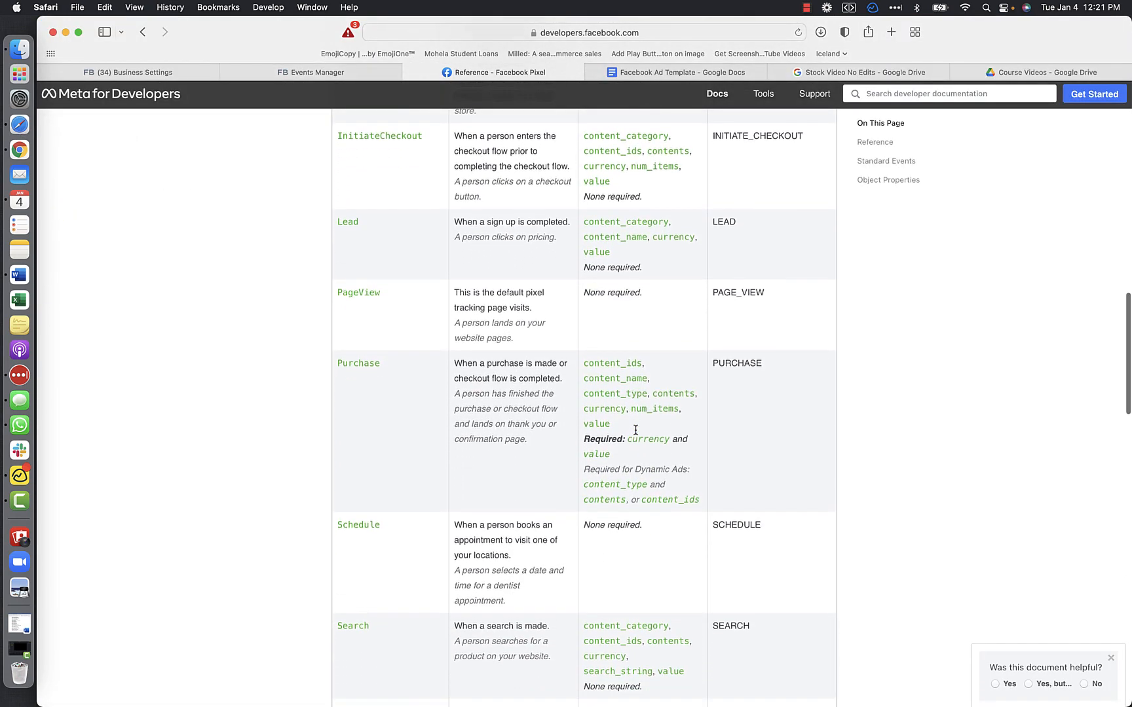
pyautogui.scroll(-3, 635, 431)
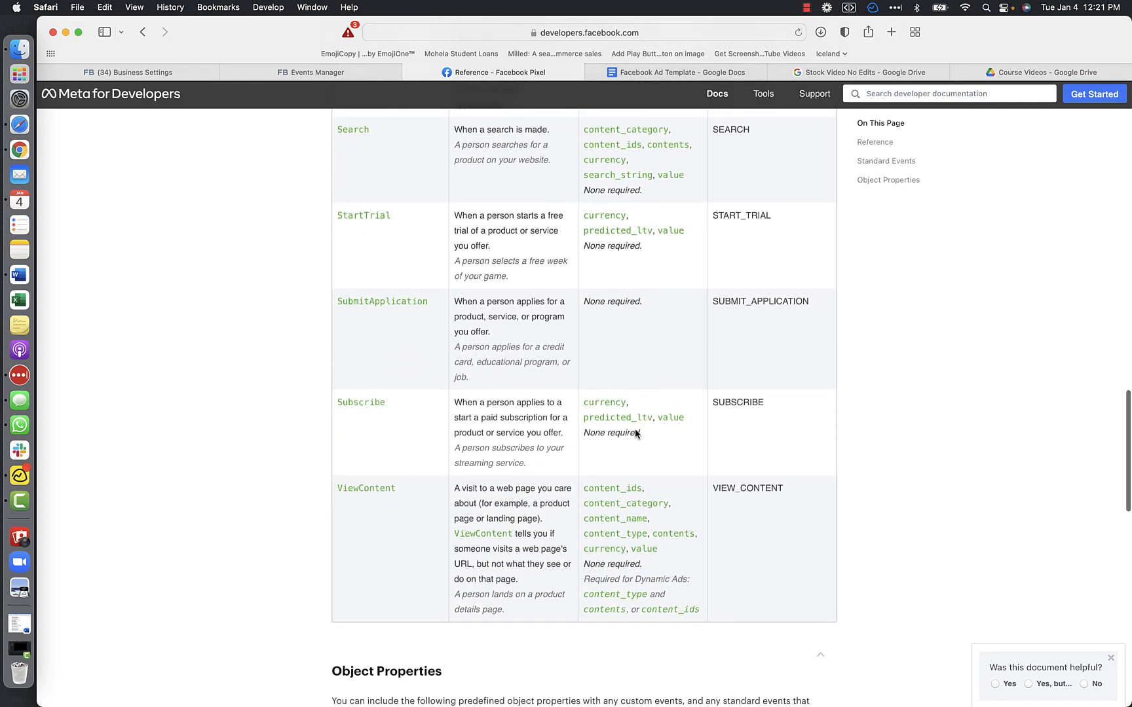
pyautogui.scroll(5, 635, 432)
pyautogui.scroll(8, 635, 433)
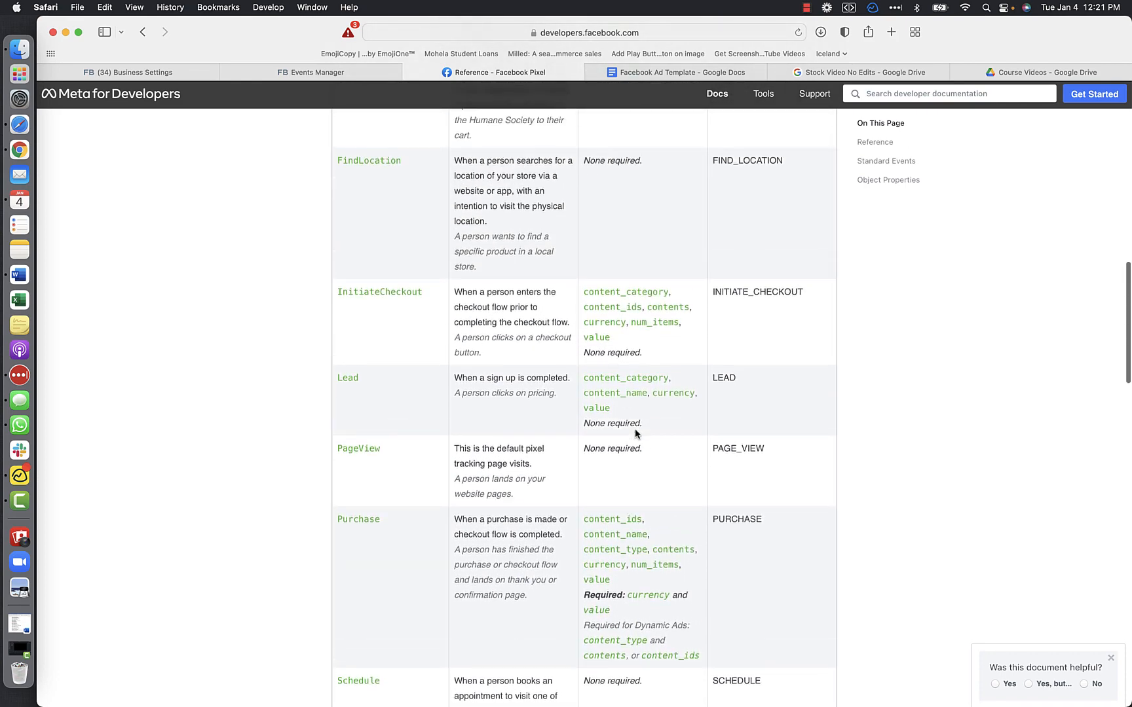
pyautogui.scroll(8, 635, 428)
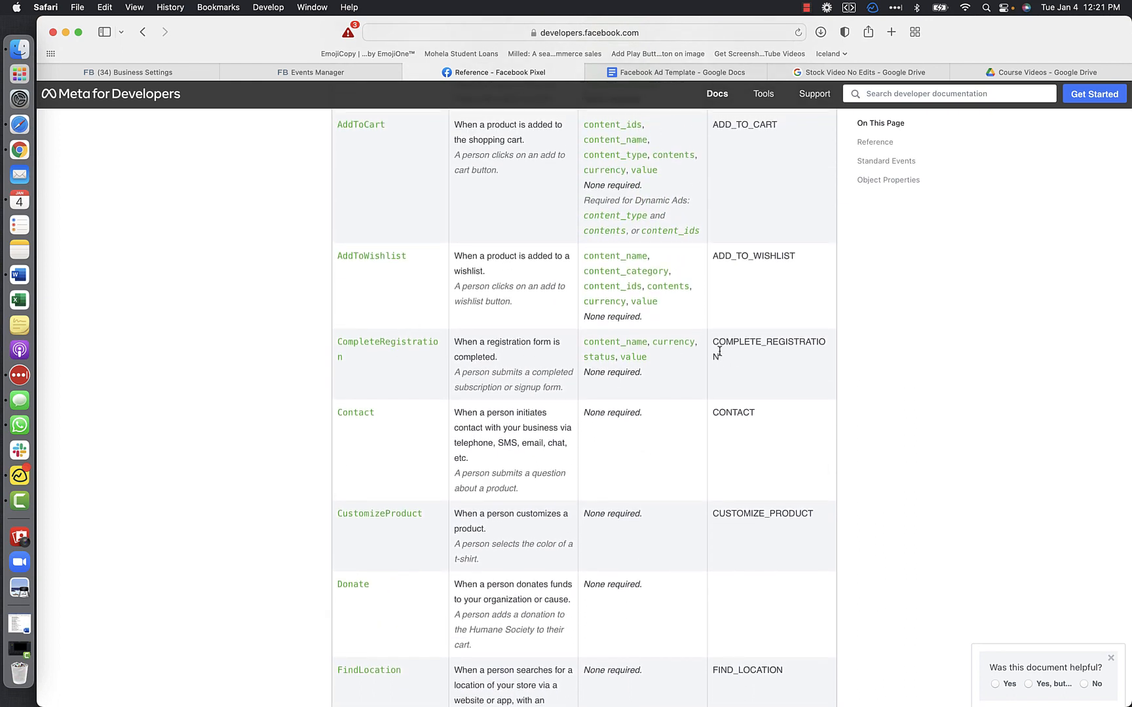
pyautogui.moveTo(722, 357); pyautogui.dragTo(711, 345)
pyautogui.press('super+c')
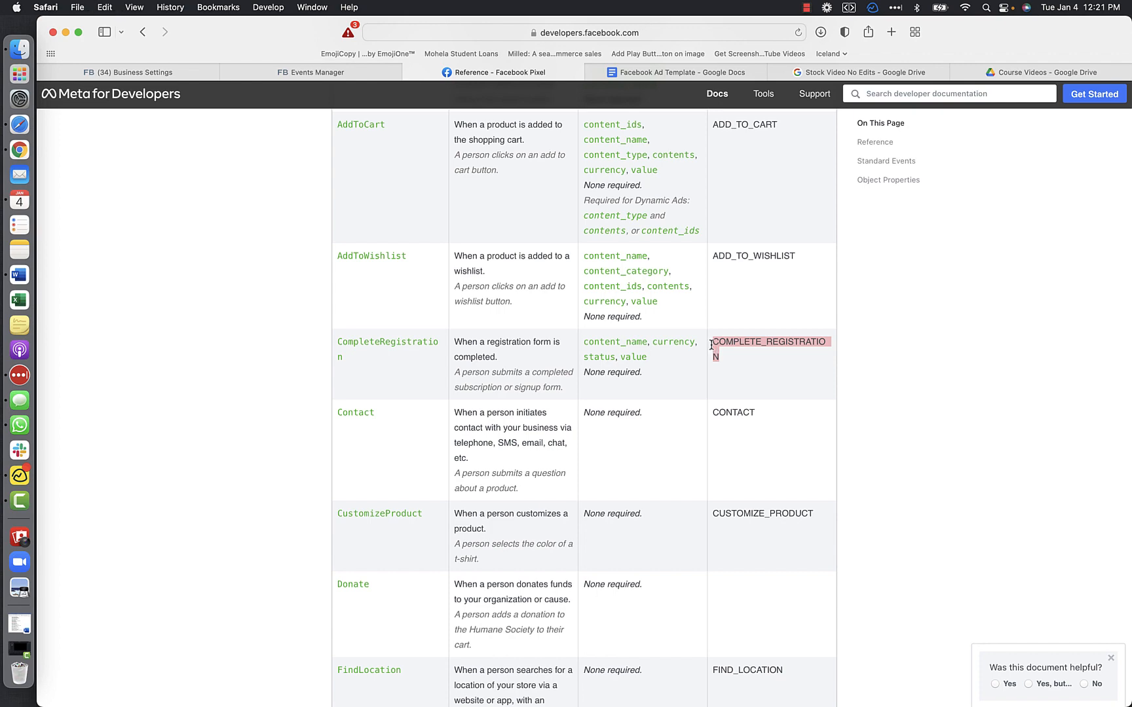
# - Switch to Word and paste COMPLETE_REGISTRATION a few lines below the fbq('track', 'Lead') line
pyautogui.click(311, 73)
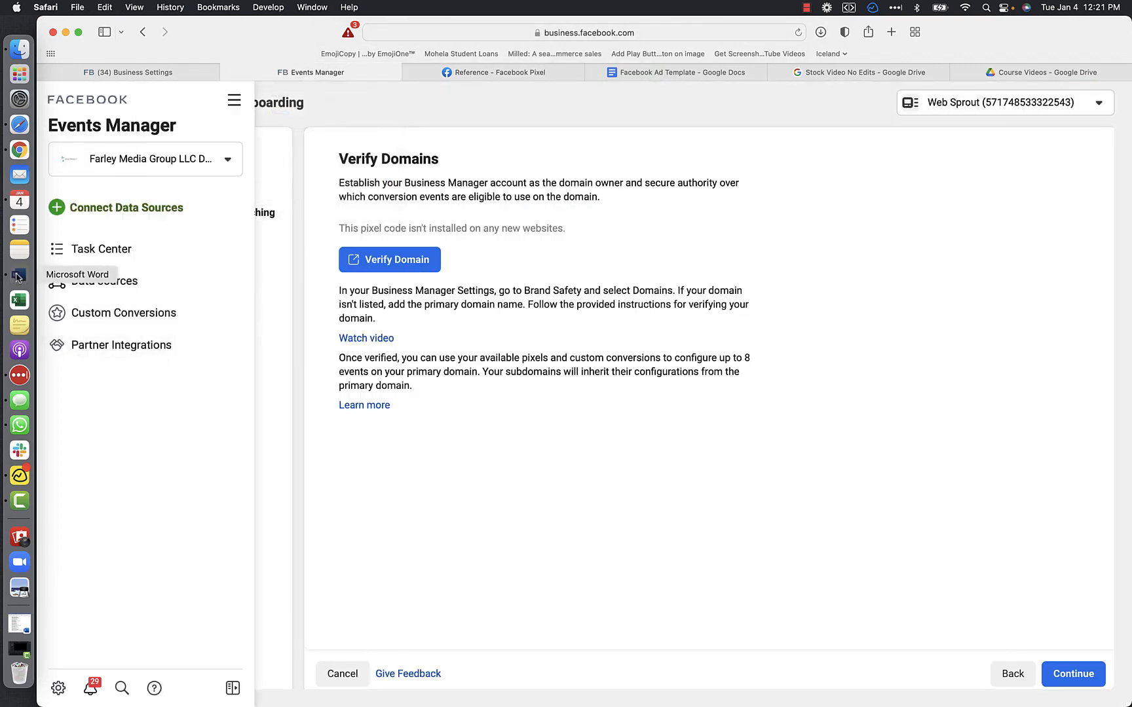
pyautogui.click(17, 276)
pyautogui.moveTo(405, 515); pyautogui.dragTo(291, 515)
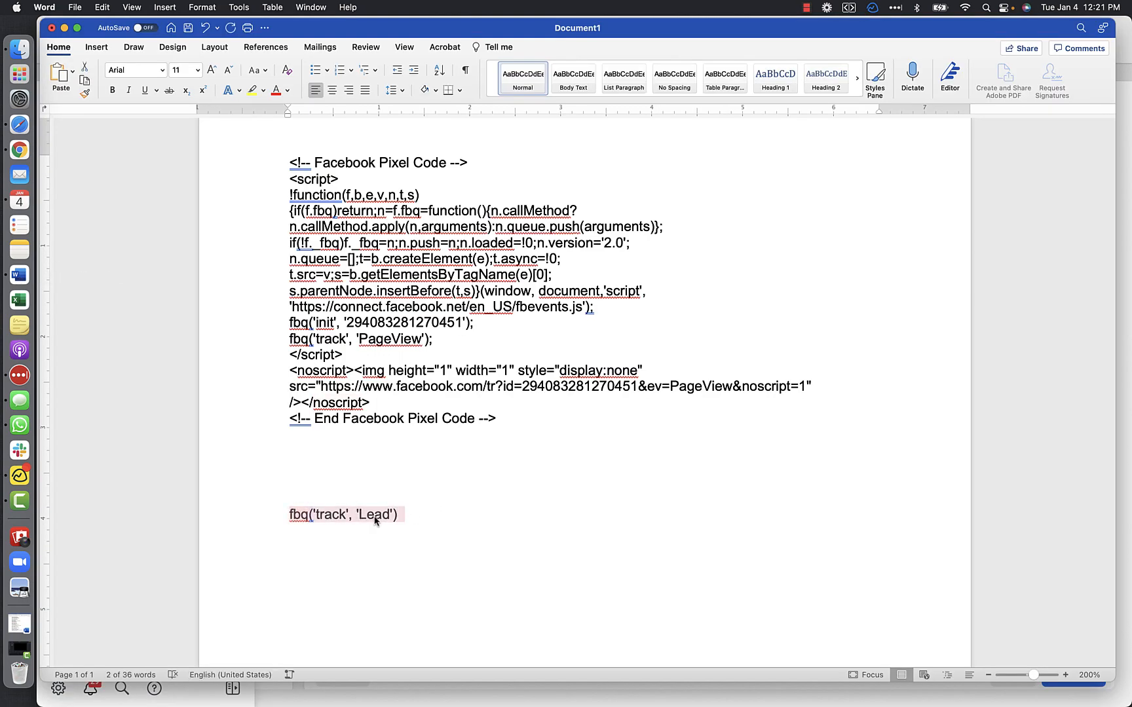
pyautogui.click(410, 519)
pyautogui.press('Return')
pyautogui.press('Return')
pyautogui.press('Return')
pyautogui.press('Return')
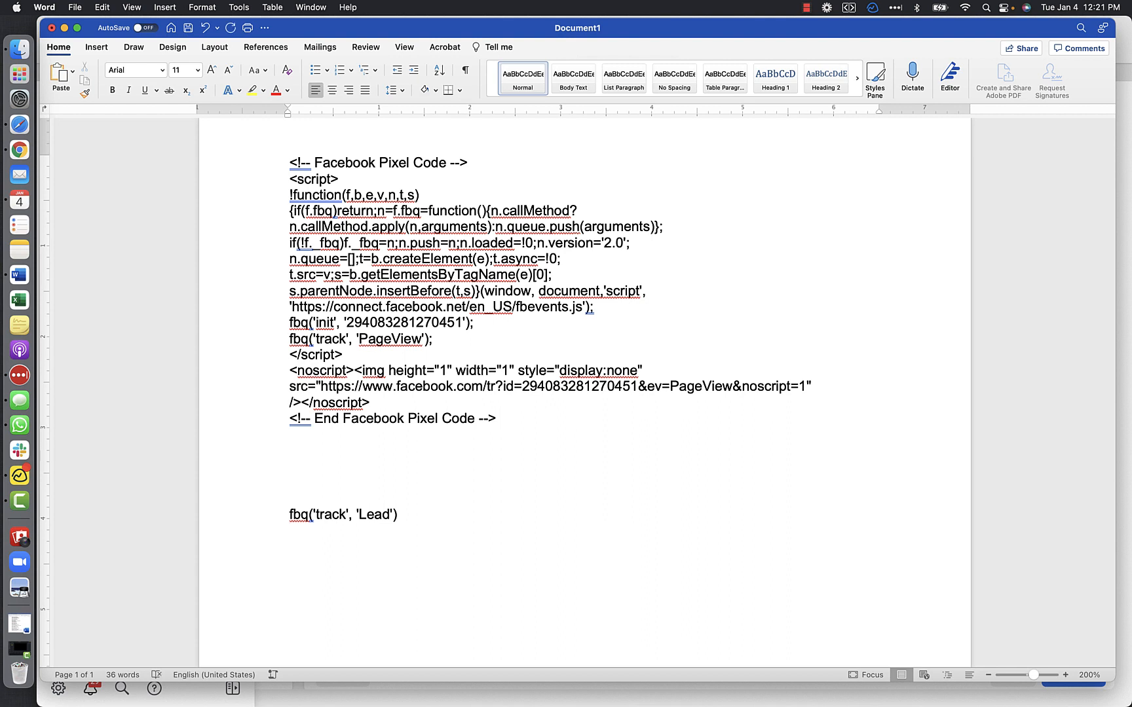
pyautogui.press('super+v')
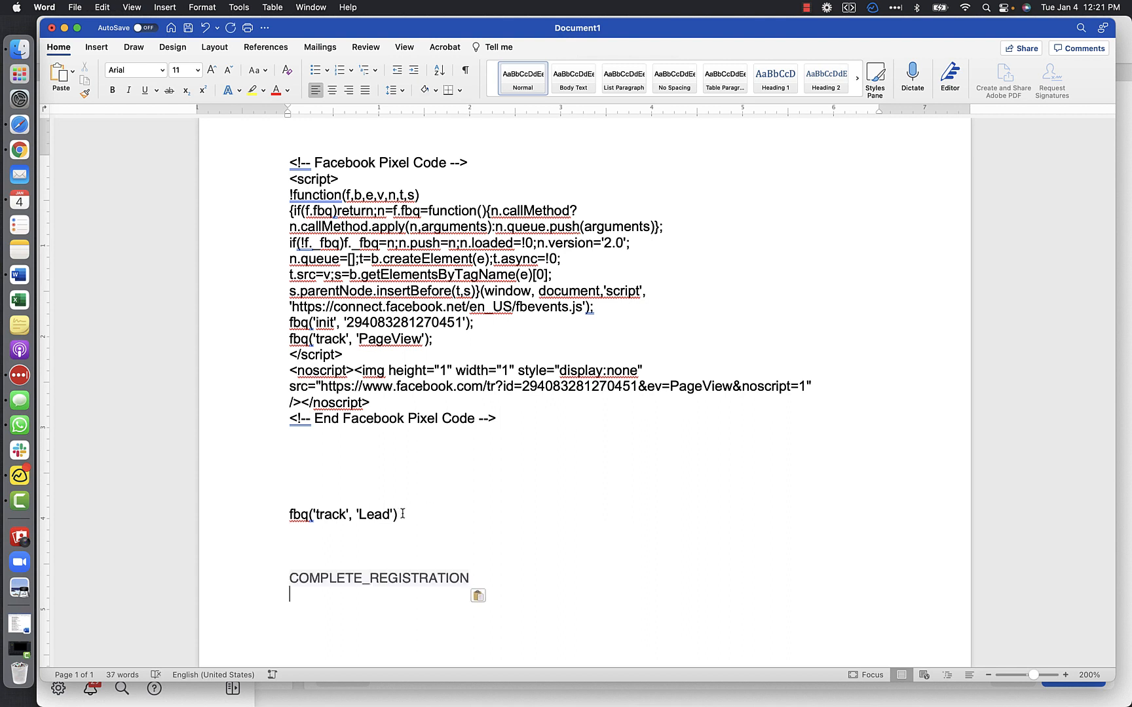
# - Duplicate the fbq('track', 'Lead') line directly beneath the original, leaving a gap between them
pyautogui.moveTo(403, 514); pyautogui.dragTo(290, 515)
pyautogui.press('super+c')
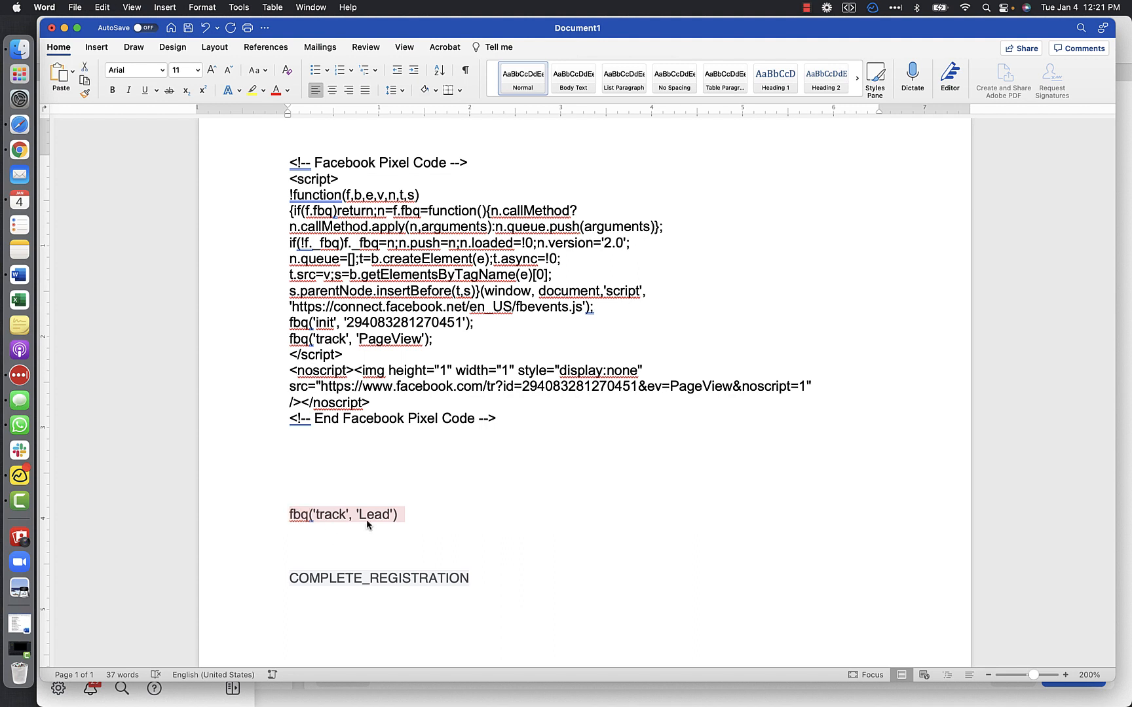
pyautogui.click(447, 511)
pyautogui.press('Return')
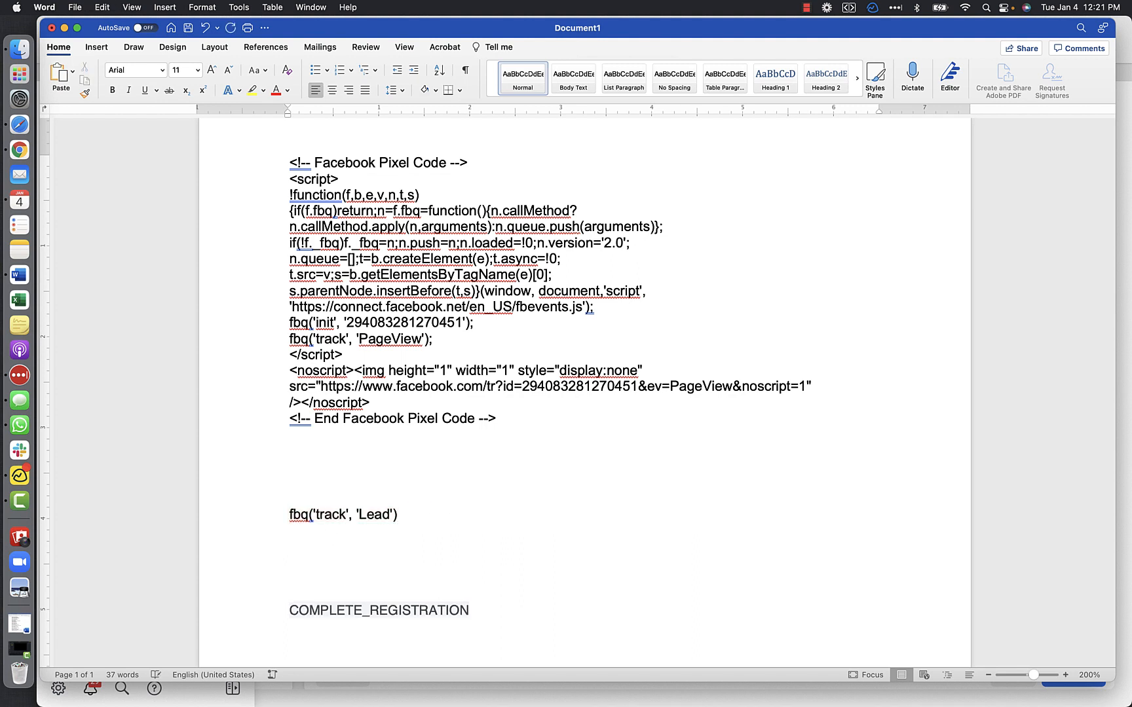
pyautogui.press('super+v')
# - Replace Lead in the duplicated tracking line with COMPLETE_REGISTRATION
pyautogui.moveTo(472, 627); pyautogui.dragTo(317, 625)
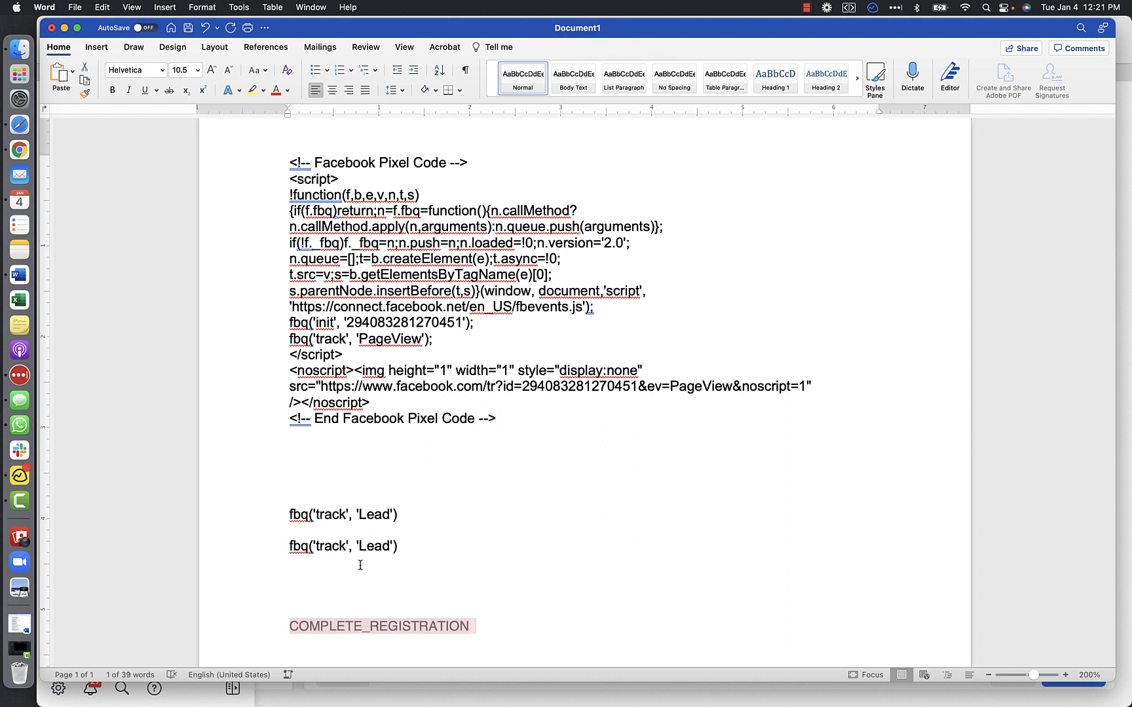
pyautogui.click(389, 548)
pyautogui.moveTo(390, 548); pyautogui.dragTo(362, 551)
pyautogui.write('COMPLETE_REGISTRATION')
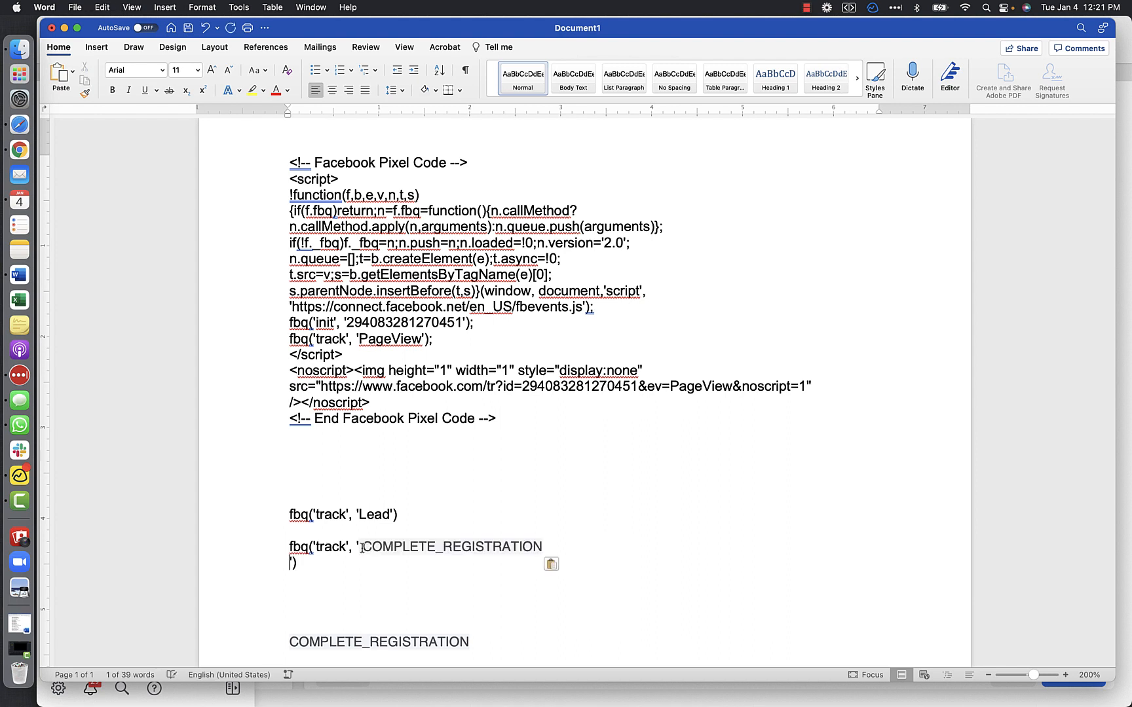
# - Set the COMPLETE_REGISTRATION tracking line to the Cambria headings font and join its closing quote and parenthesis onto the same line
pyautogui.click(319, 560)
pyautogui.moveTo(319, 561); pyautogui.dragTo(283, 547)
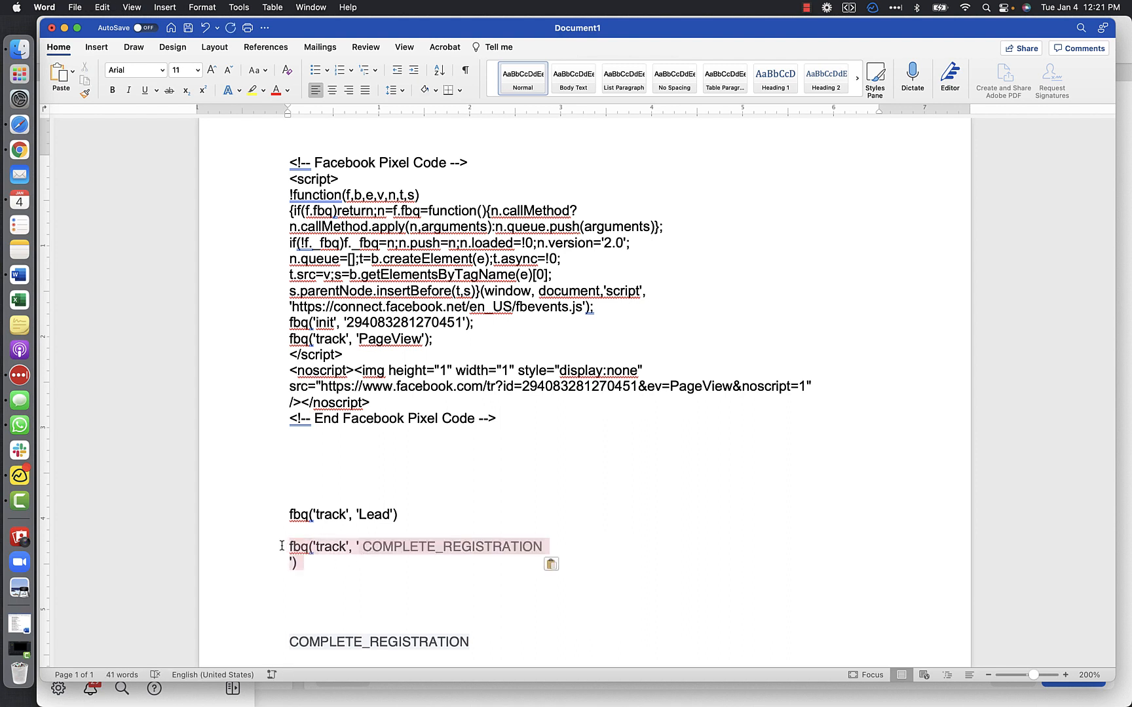
pyautogui.click(163, 71)
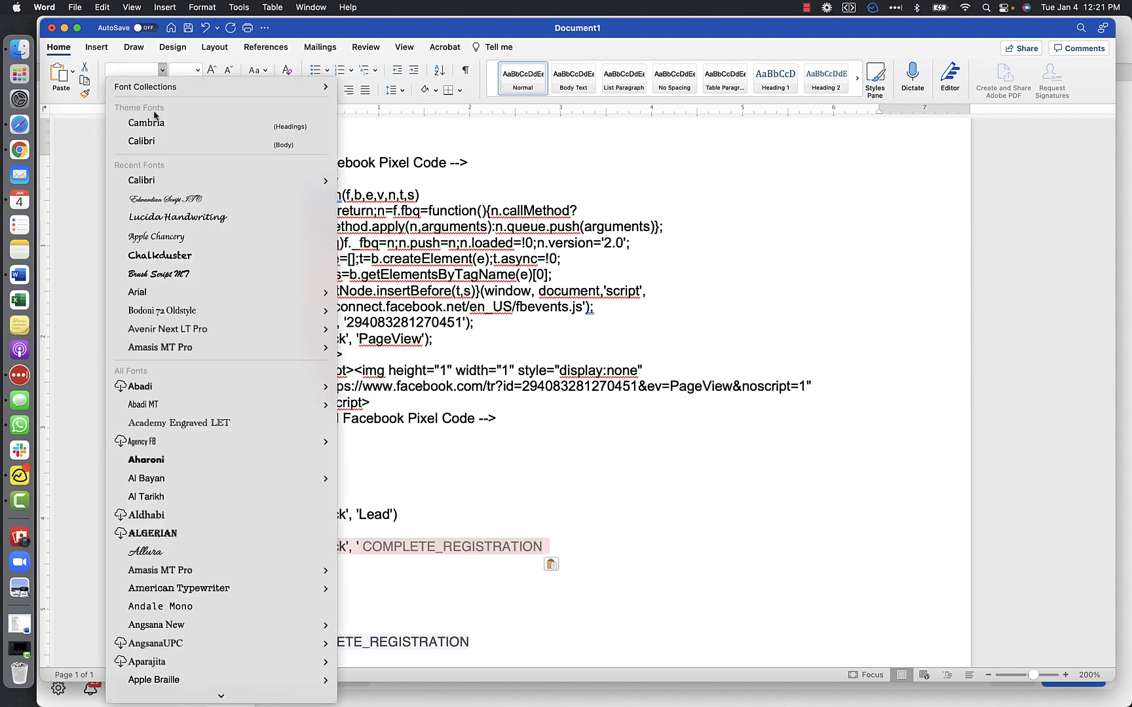
pyautogui.click(154, 120)
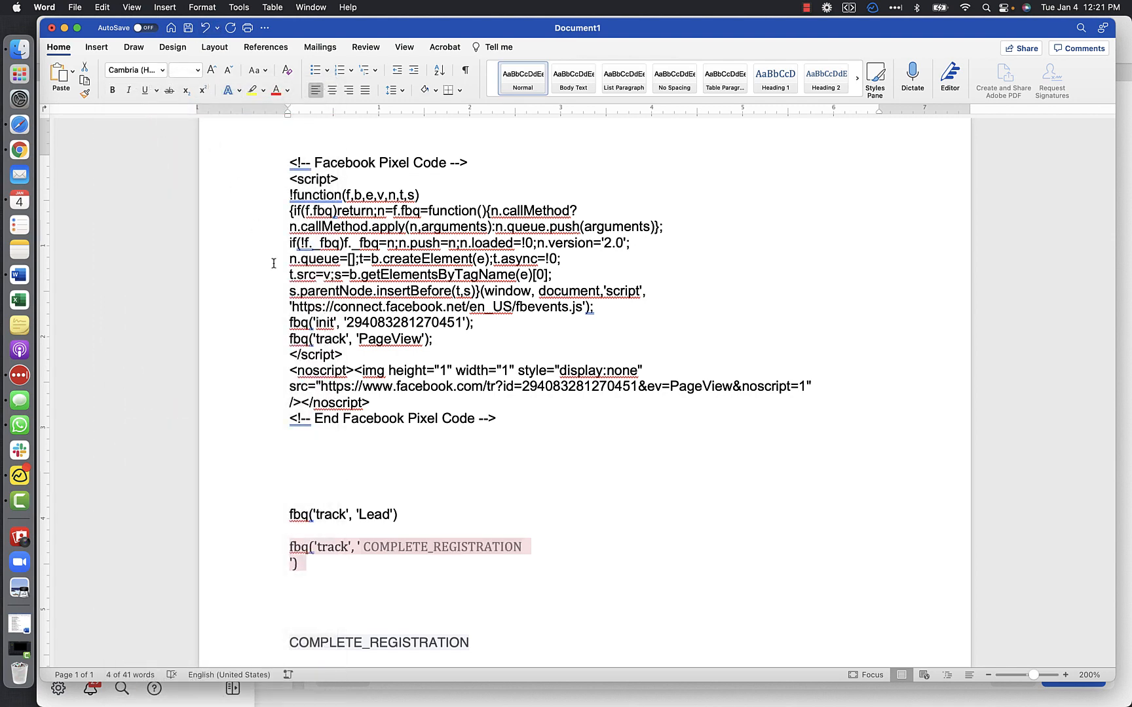
pyautogui.click(291, 563)
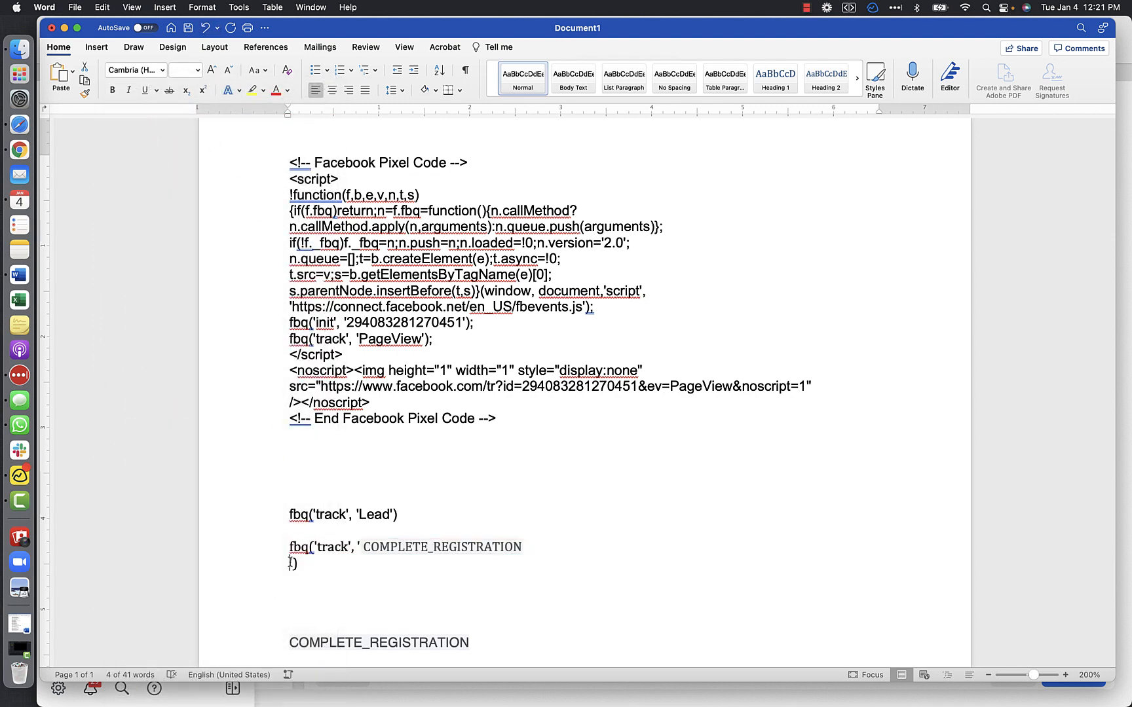
pyautogui.press('BackSpace')
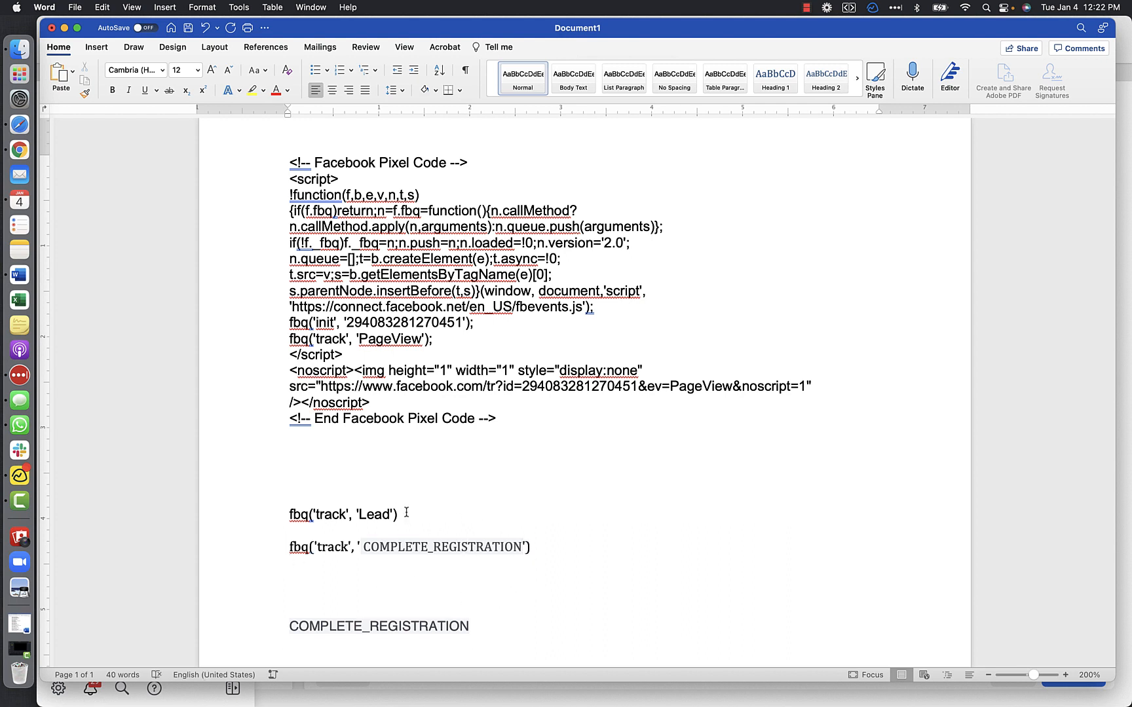
# - Compare the Lead tracking line with the COMPLETE_REGISTRATION tracking line, highlighting each
pyautogui.moveTo(406, 512); pyautogui.dragTo(300, 515)
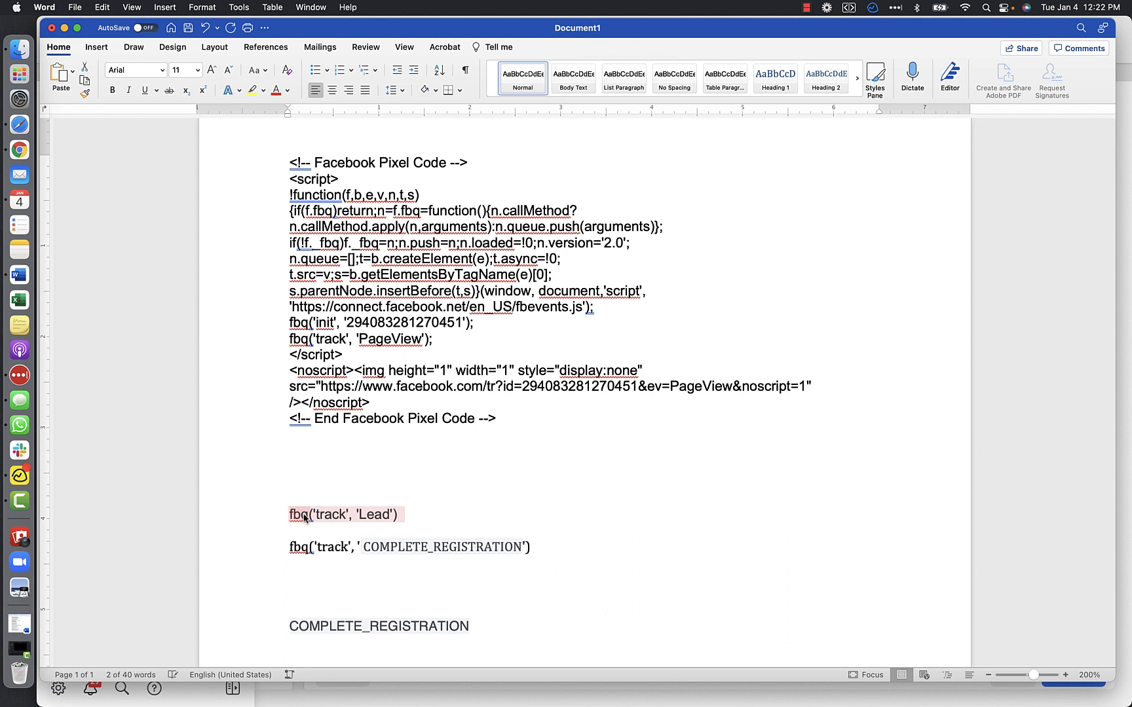
pyautogui.click(331, 518)
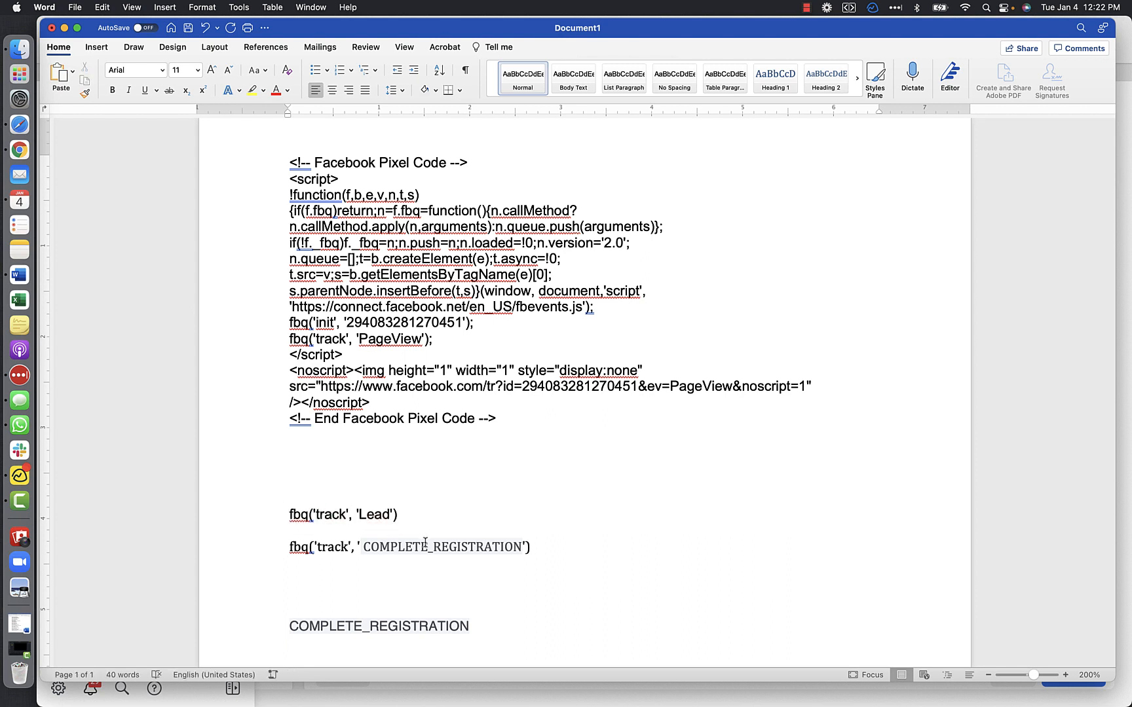
pyautogui.moveTo(535, 548); pyautogui.dragTo(288, 552)
pyautogui.click(289, 553)
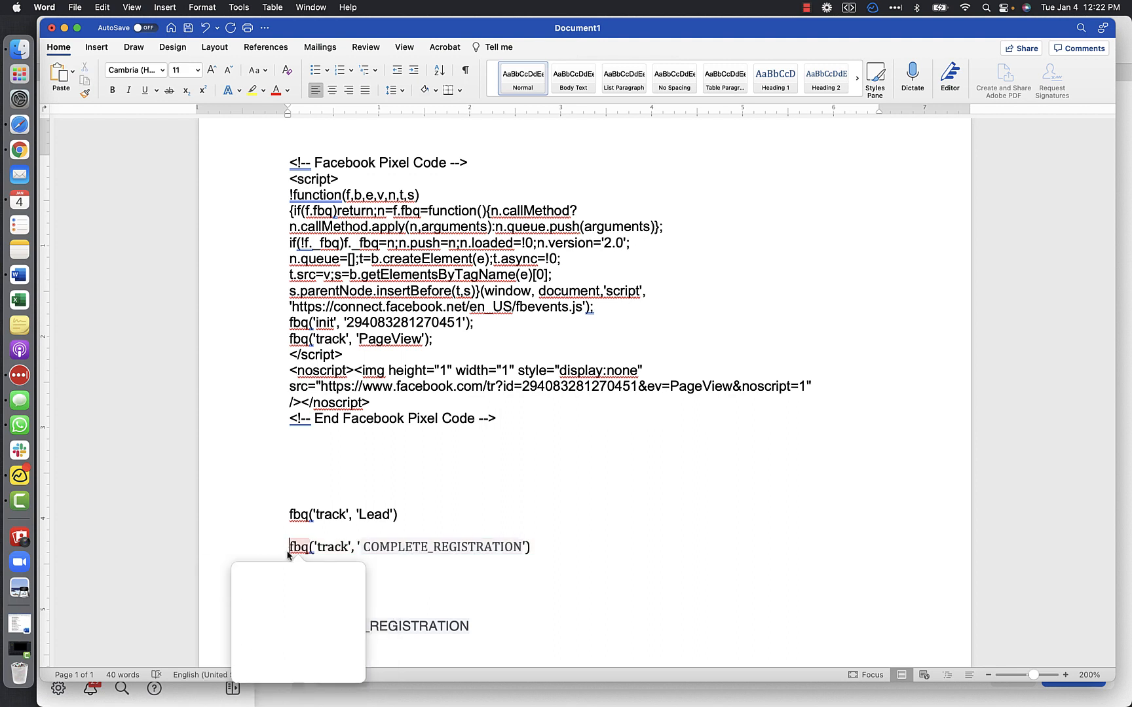
pyautogui.click(367, 547)
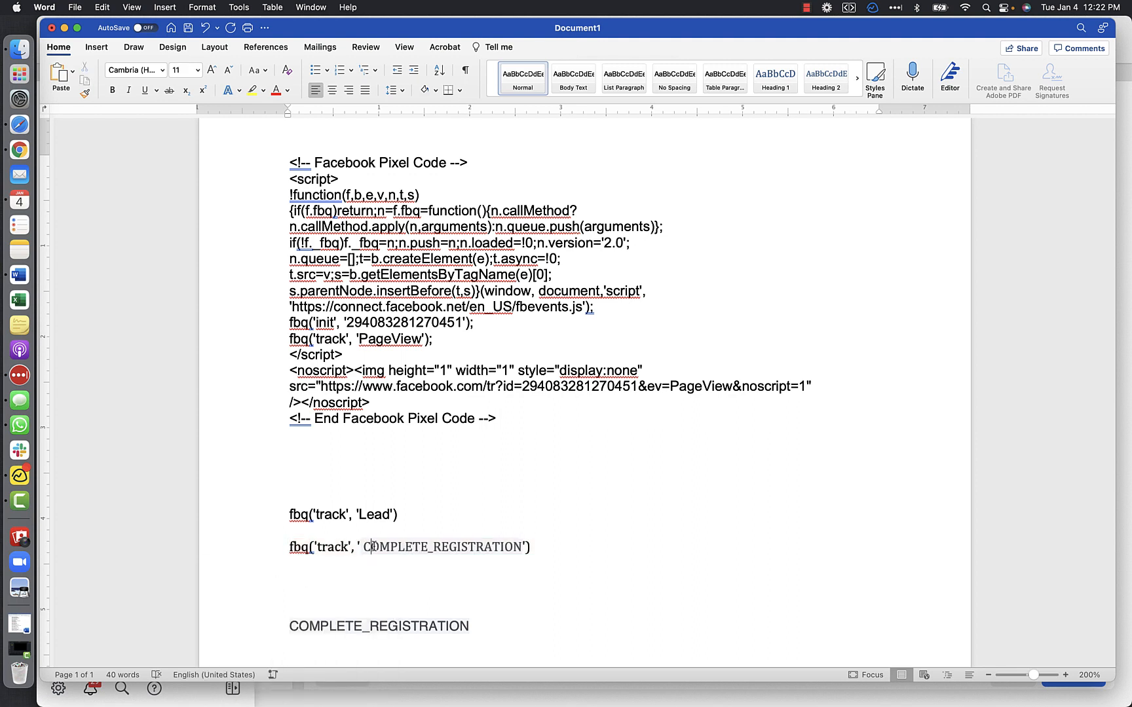
pyautogui.click(531, 546)
# - Delete the leftover standalone COMPLETE_REGISTRATION text and start a new line below the two tracking lines
pyautogui.moveTo(480, 626); pyautogui.dragTo(415, 584)
pyautogui.press('BackSpace')
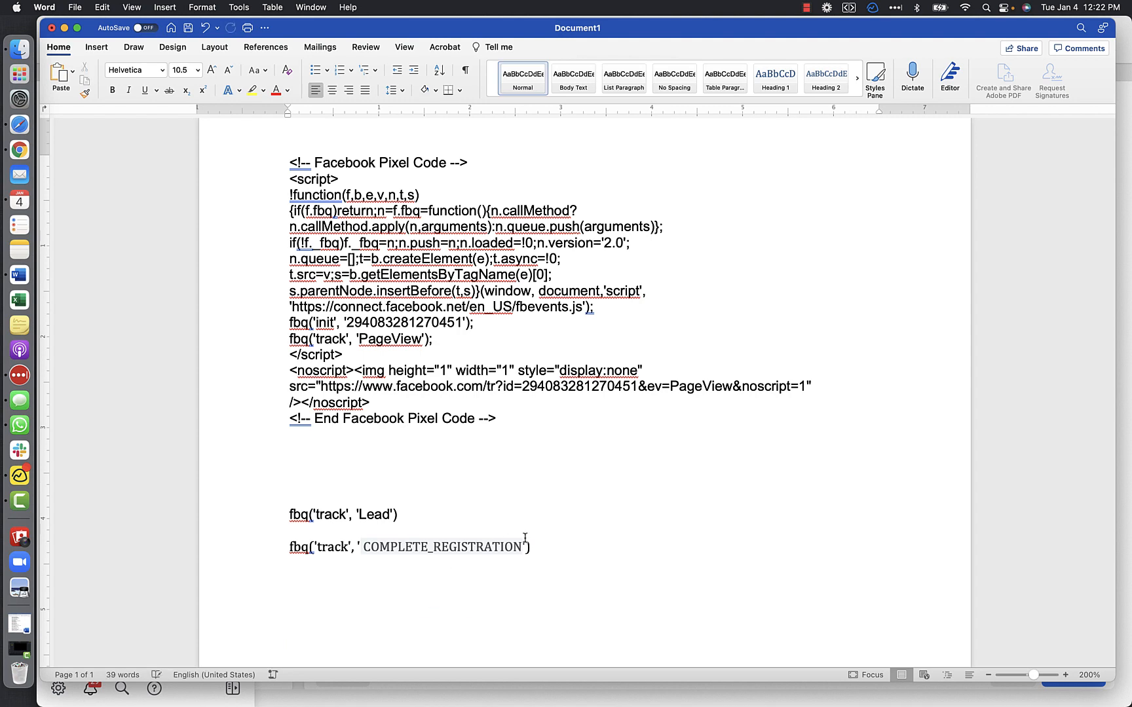
pyautogui.scroll(-3, 539, 539)
pyautogui.scroll(-2, 539, 539)
pyautogui.click(535, 397)
pyautogui.press('Return')
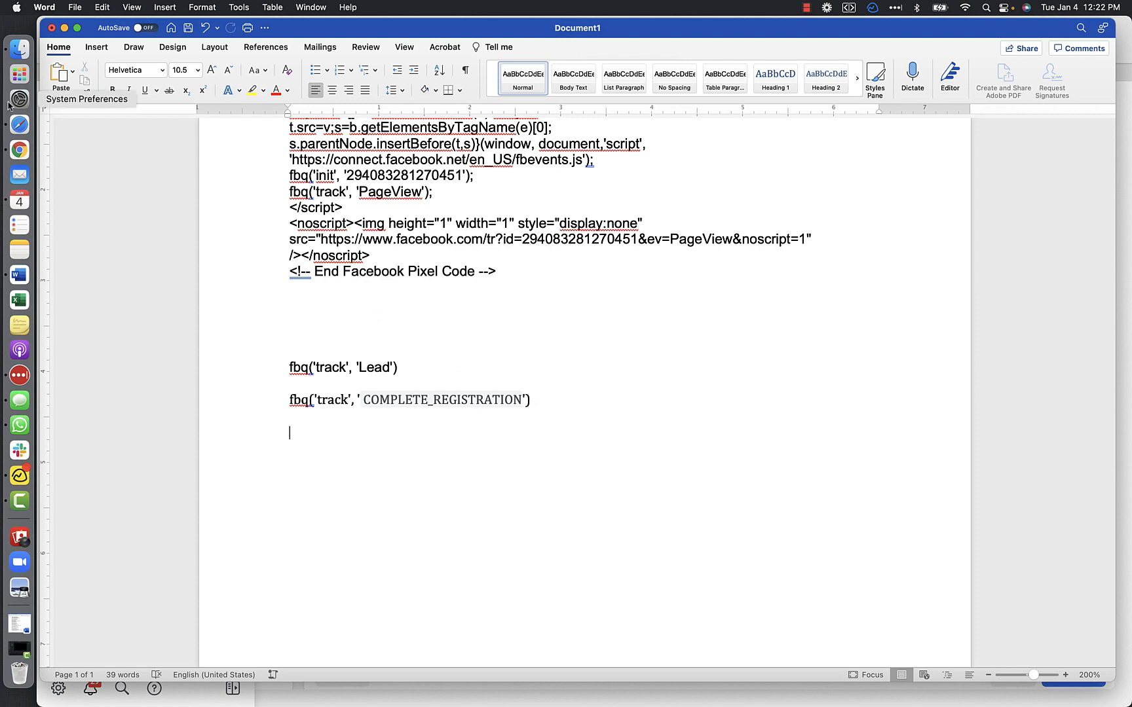
# - Switch to Safari, view the Domains page opened from Verify Domain, close it and return to Events Manager
pyautogui.click(18, 123)
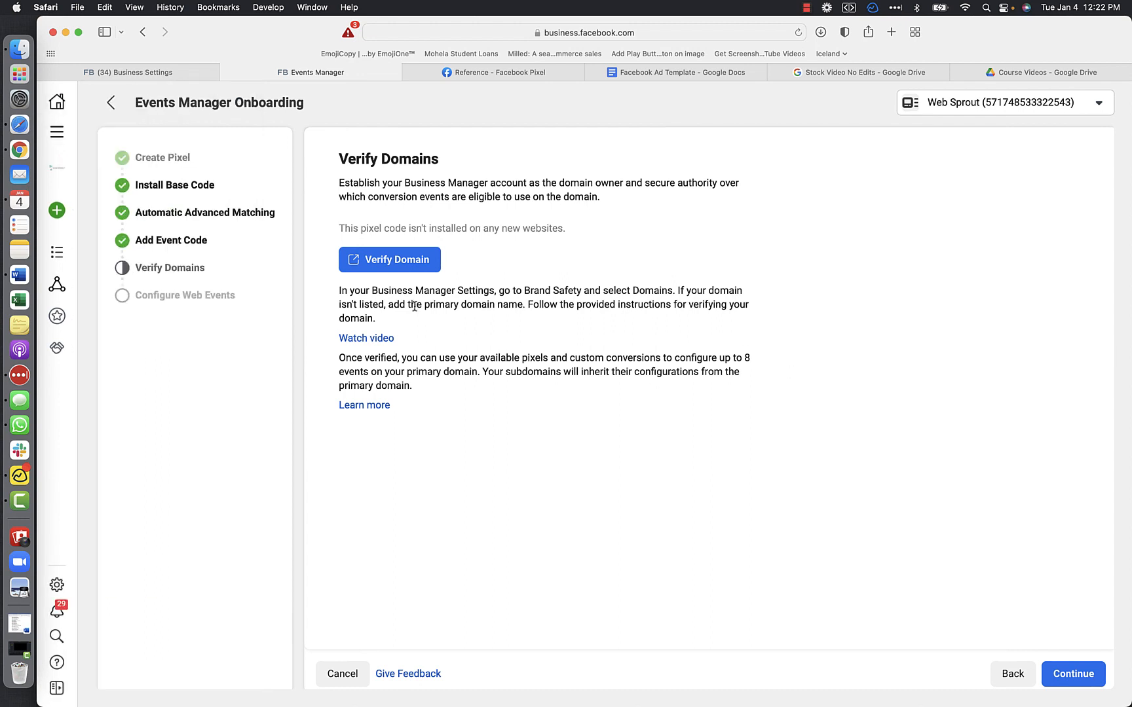
pyautogui.click(387, 261)
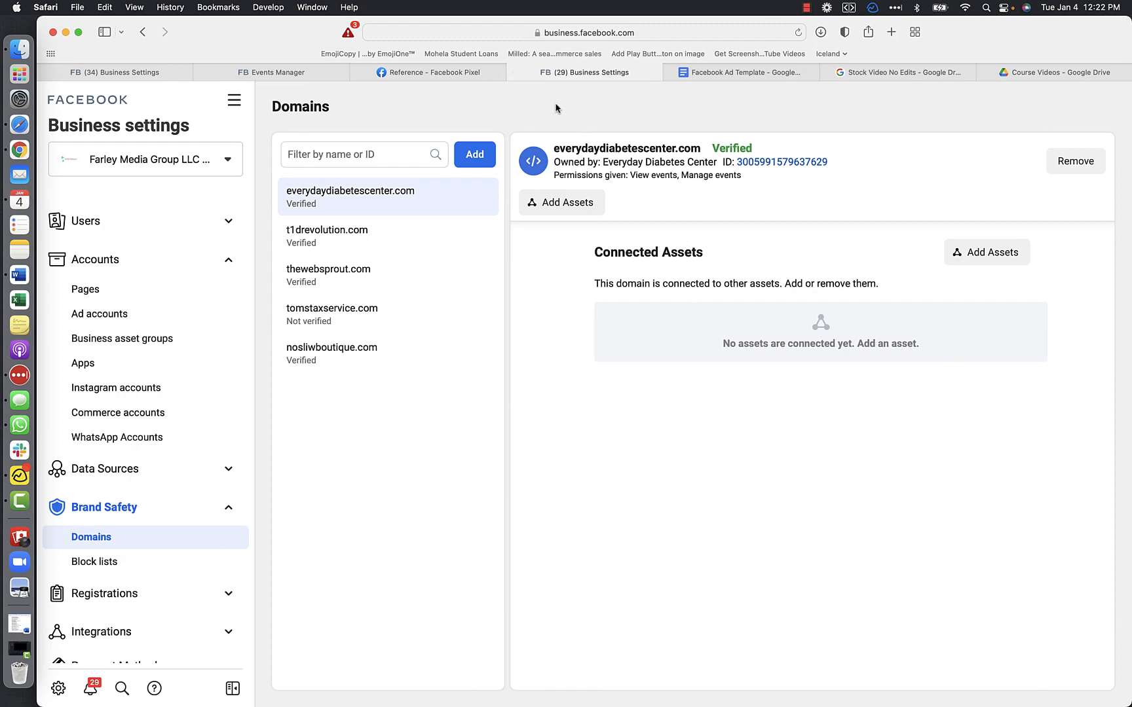
pyautogui.click(513, 73)
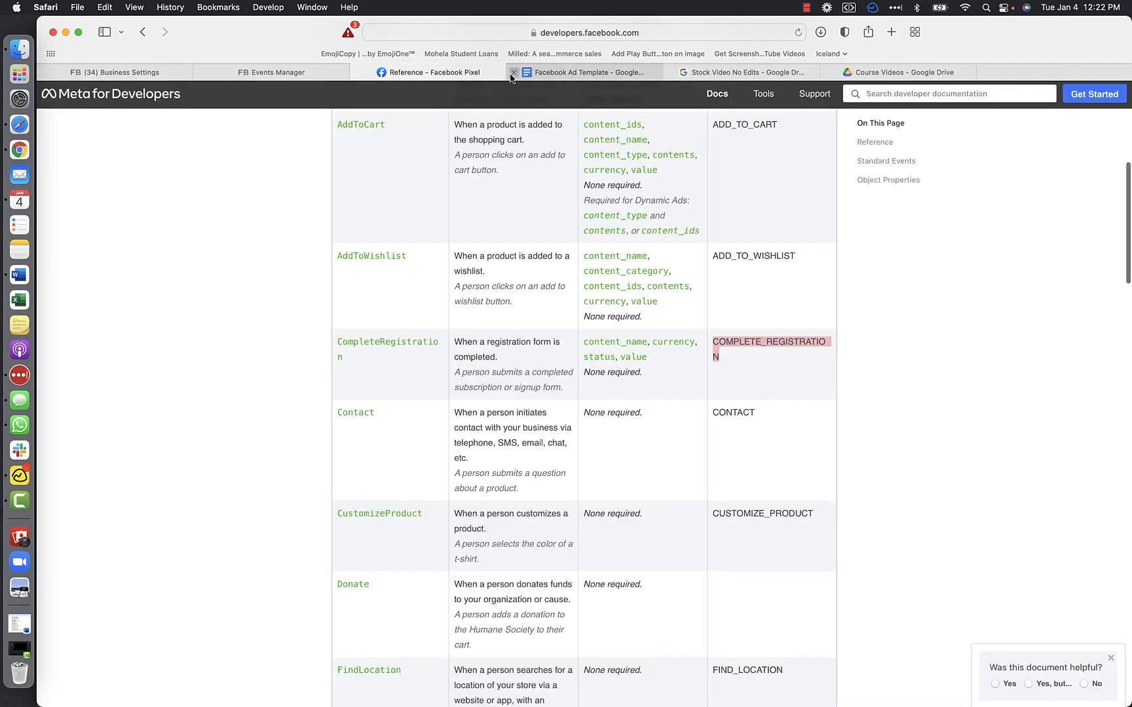
pyautogui.click(318, 71)
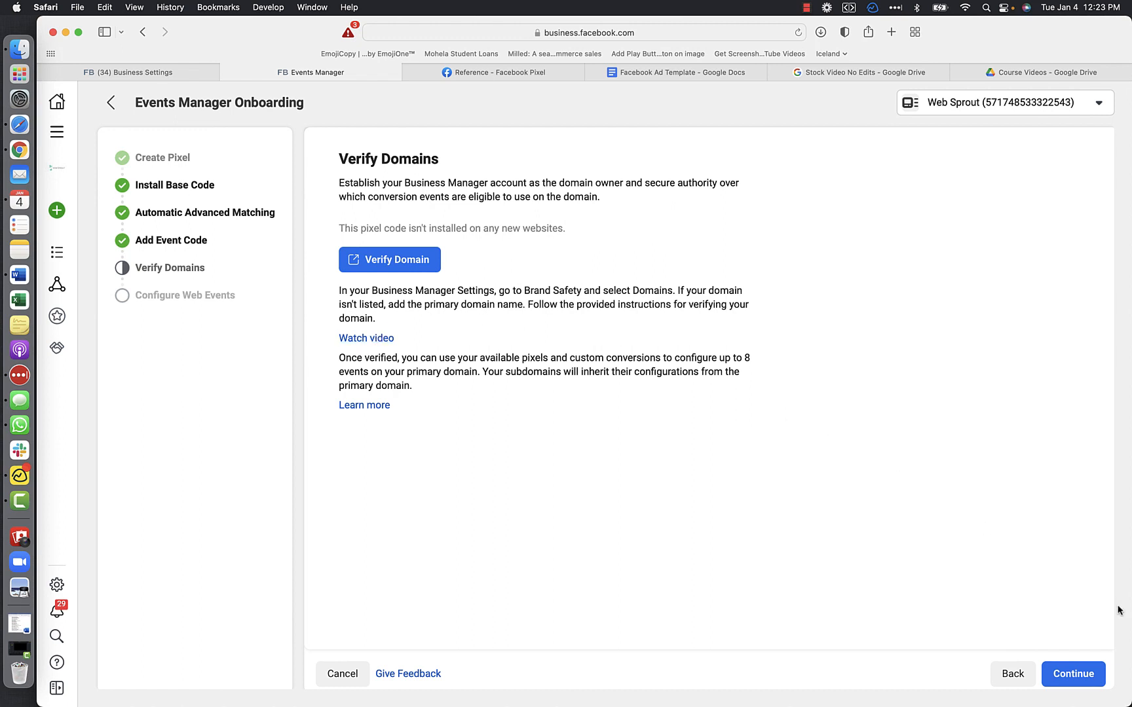
# - Continue onboarding to Configure Web Events, then view the Web Event Configurations page and close it
pyautogui.click(1077, 681)
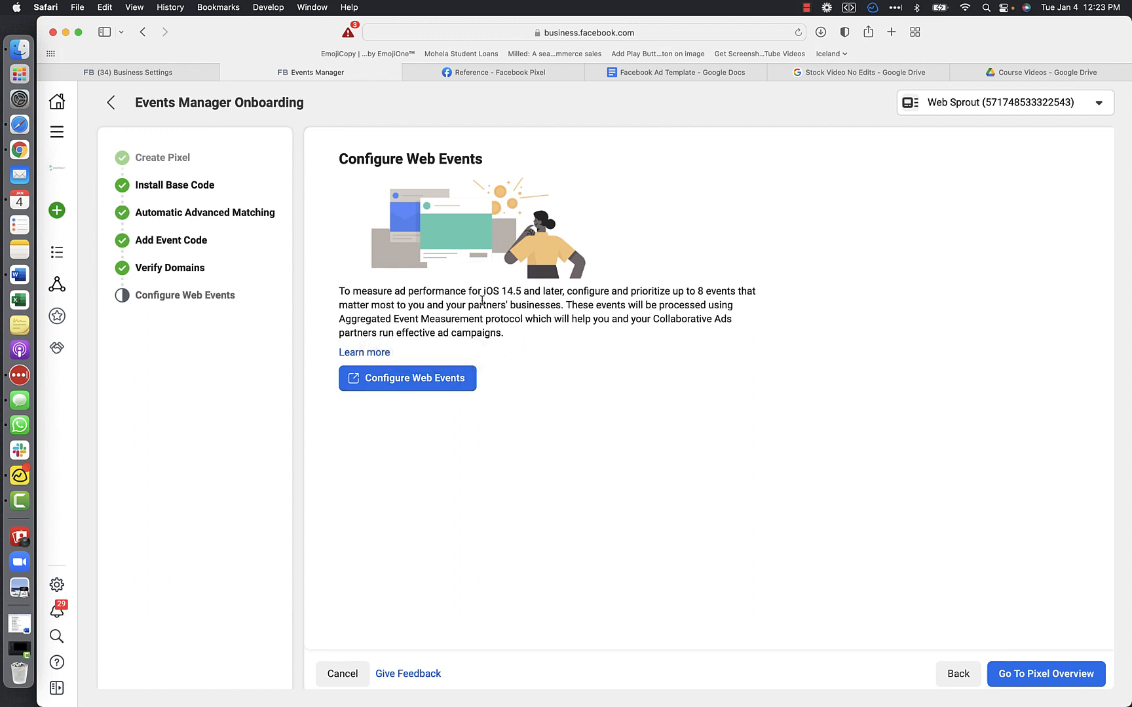
pyautogui.click(450, 380)
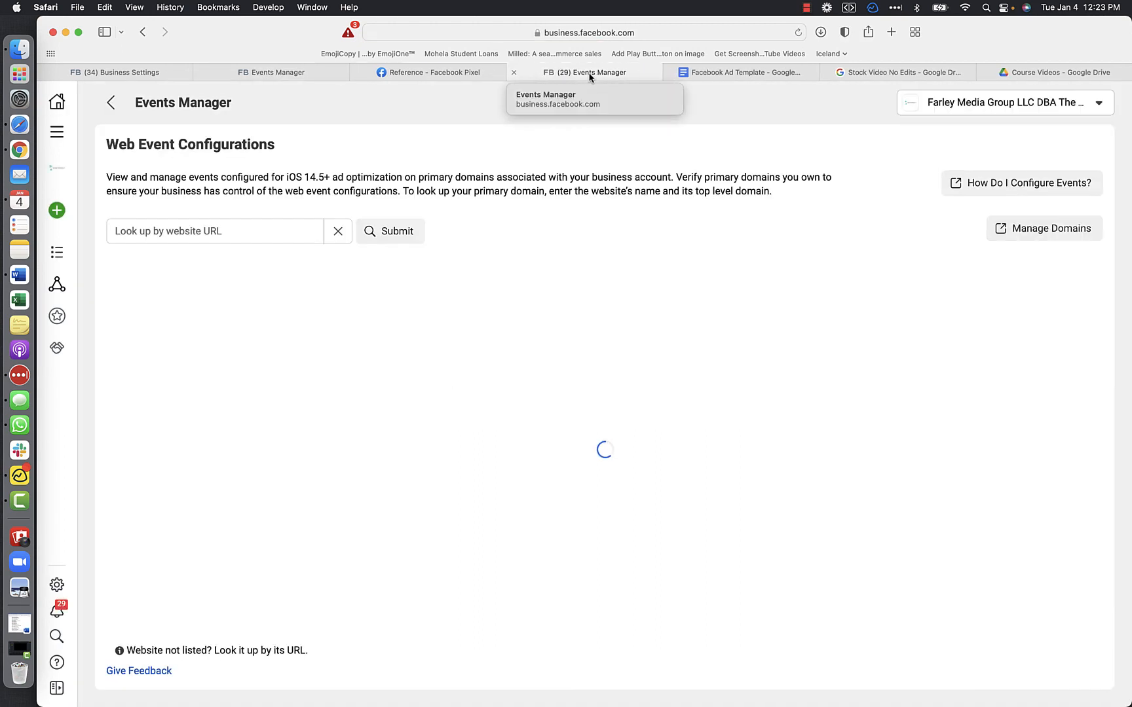
pyautogui.click(514, 72)
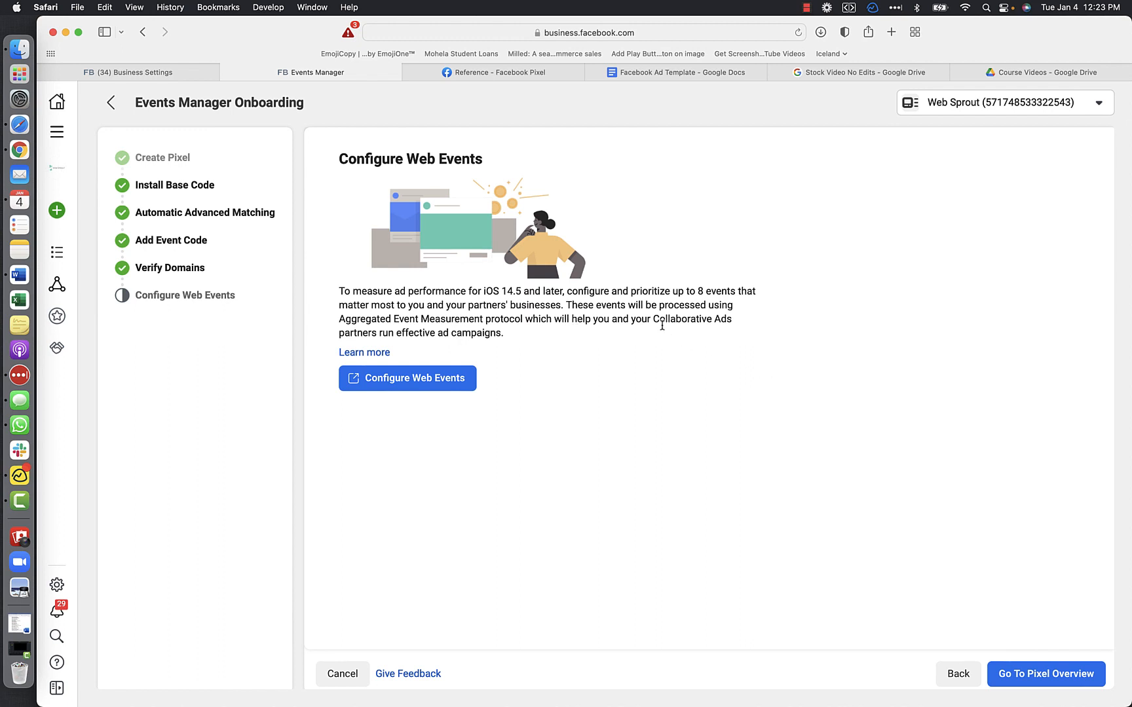
pyautogui.scroll(-1, 665, 309)
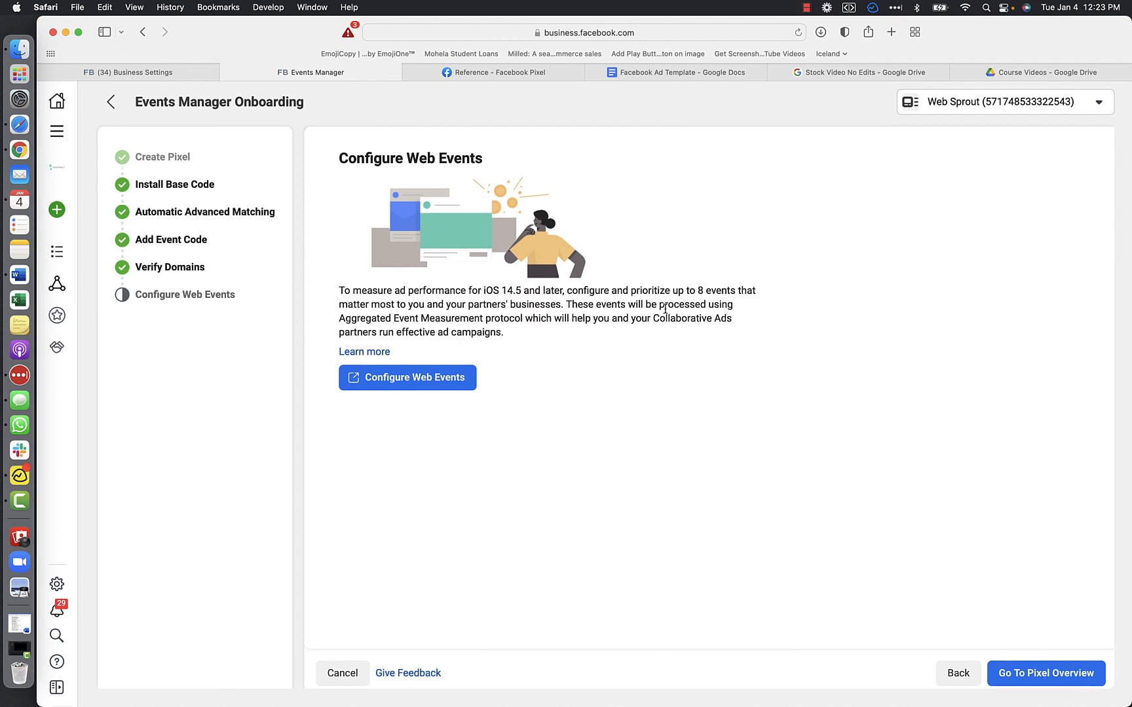
pyautogui.scroll(-1, 664, 309)
pyautogui.scroll(1, 665, 309)
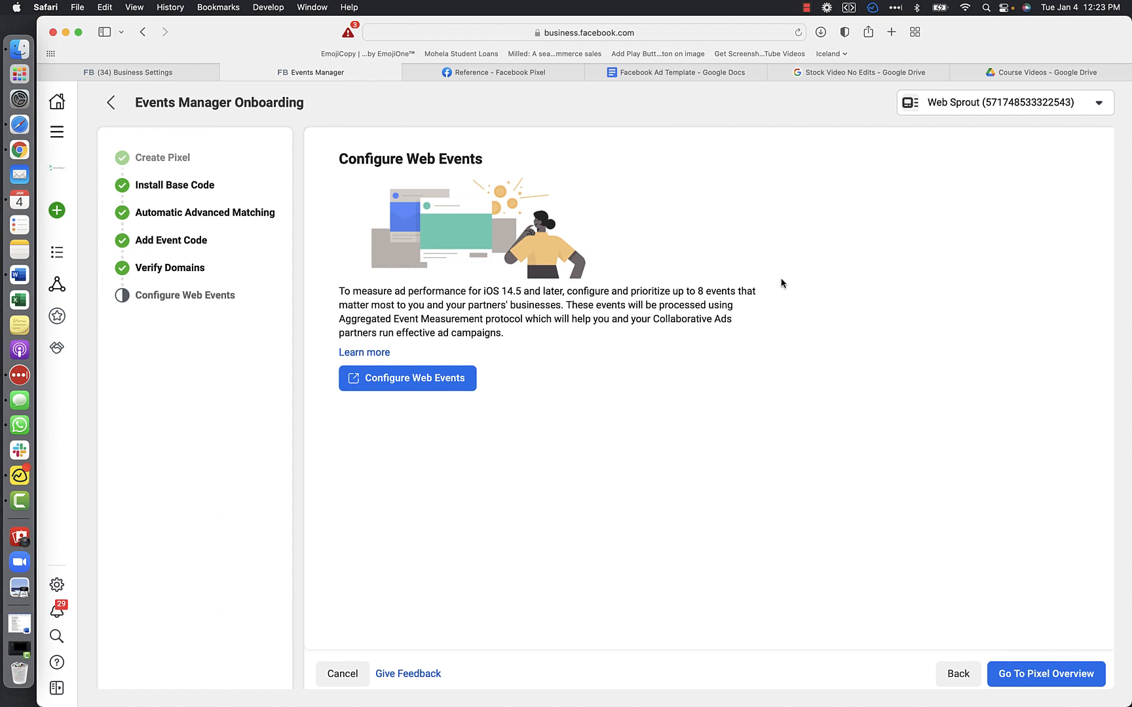
# - Search for "facebook pixel helper extension" in a new browser tab and open the Facebook Pixel Helper page in the Chrome Web Store
pyautogui.click(892, 33)
pyautogui.click(665, 32)
pyautogui.write('fac')
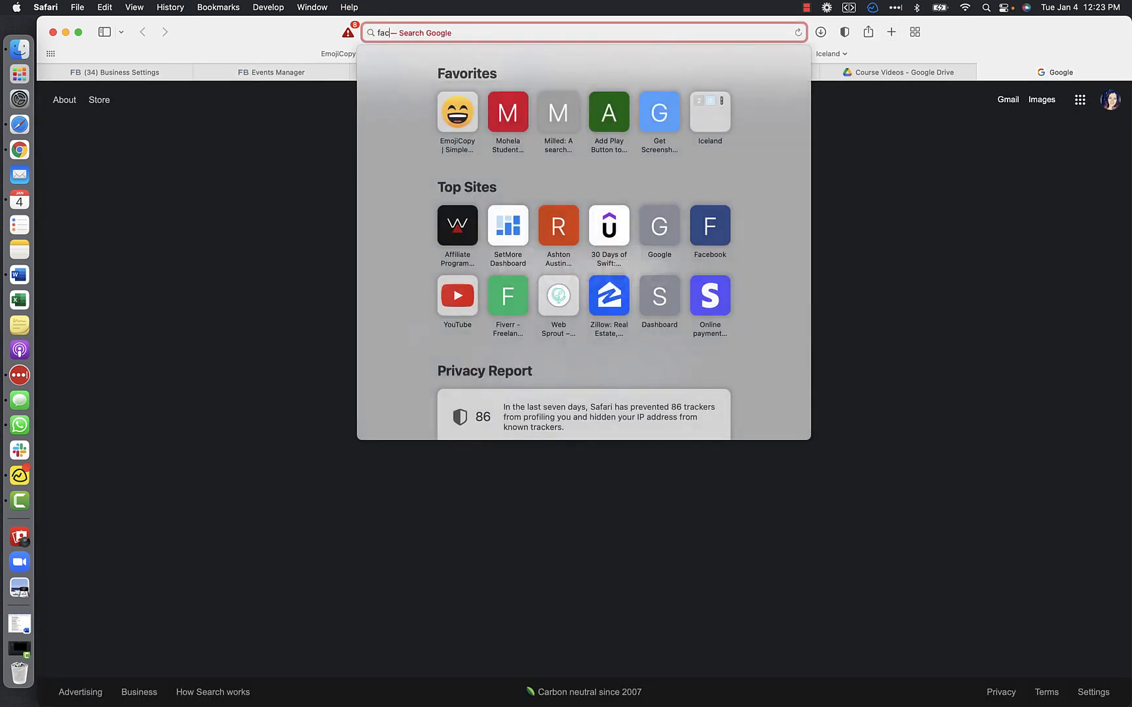
pyautogui.write('ebook pixe')
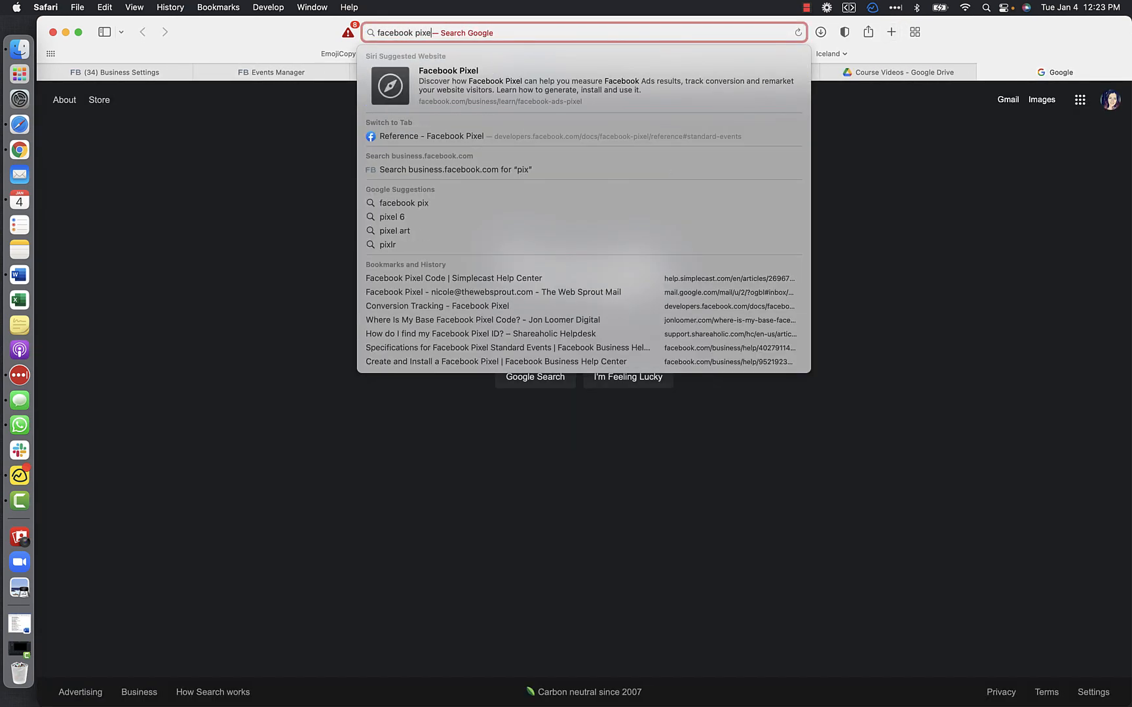
pyautogui.write('l helper')
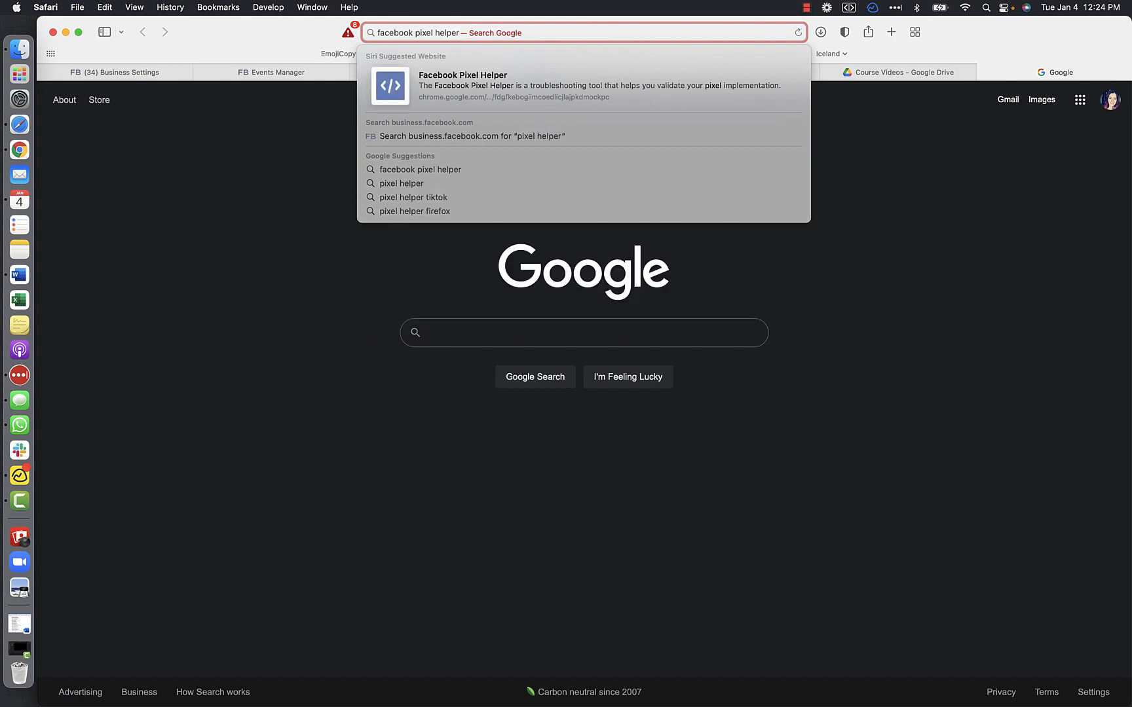
pyautogui.write(' exten')
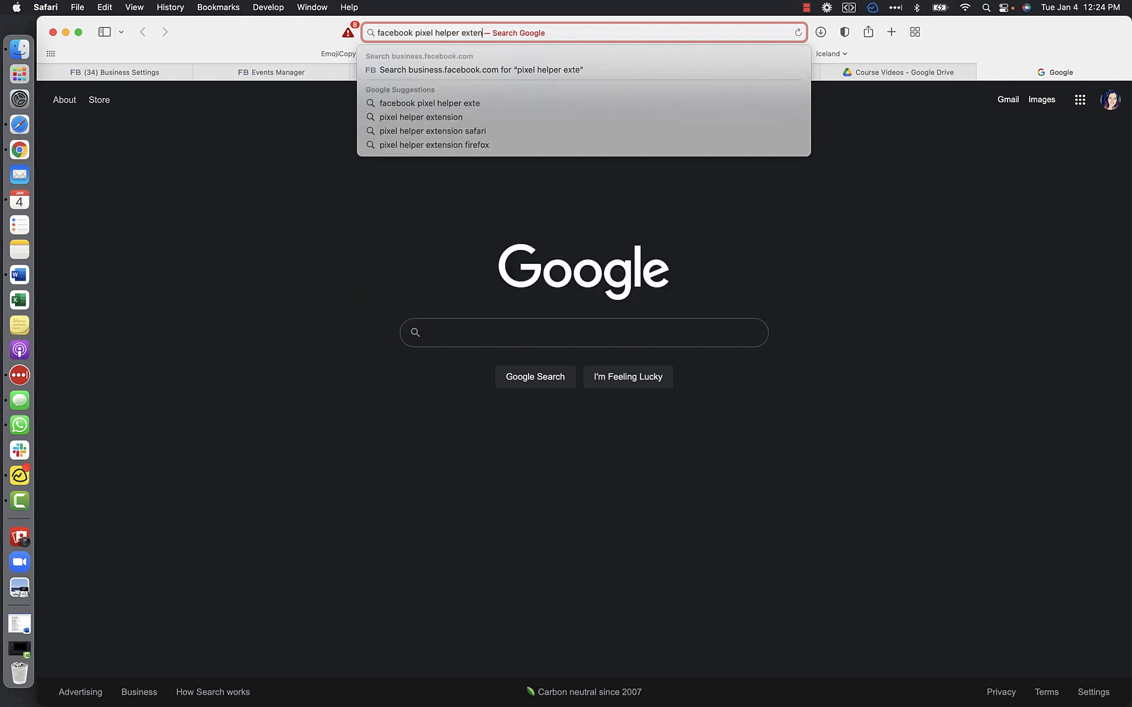
pyautogui.write('sion')
pyautogui.press('Return')
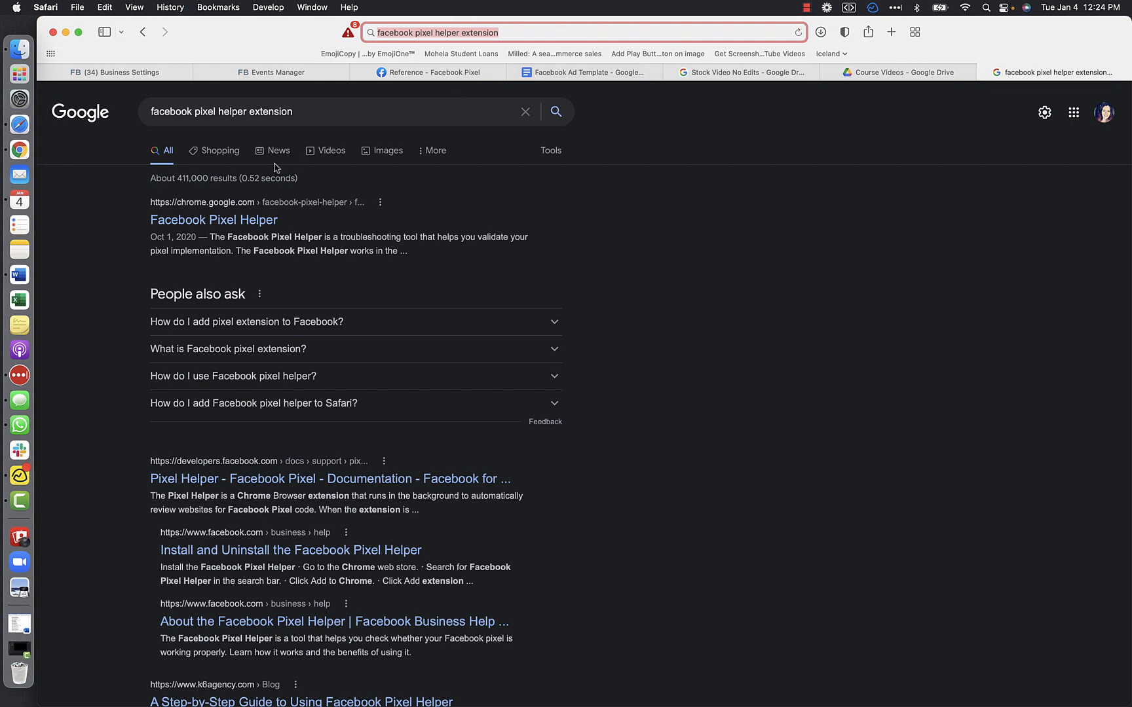
pyautogui.click(165, 222)
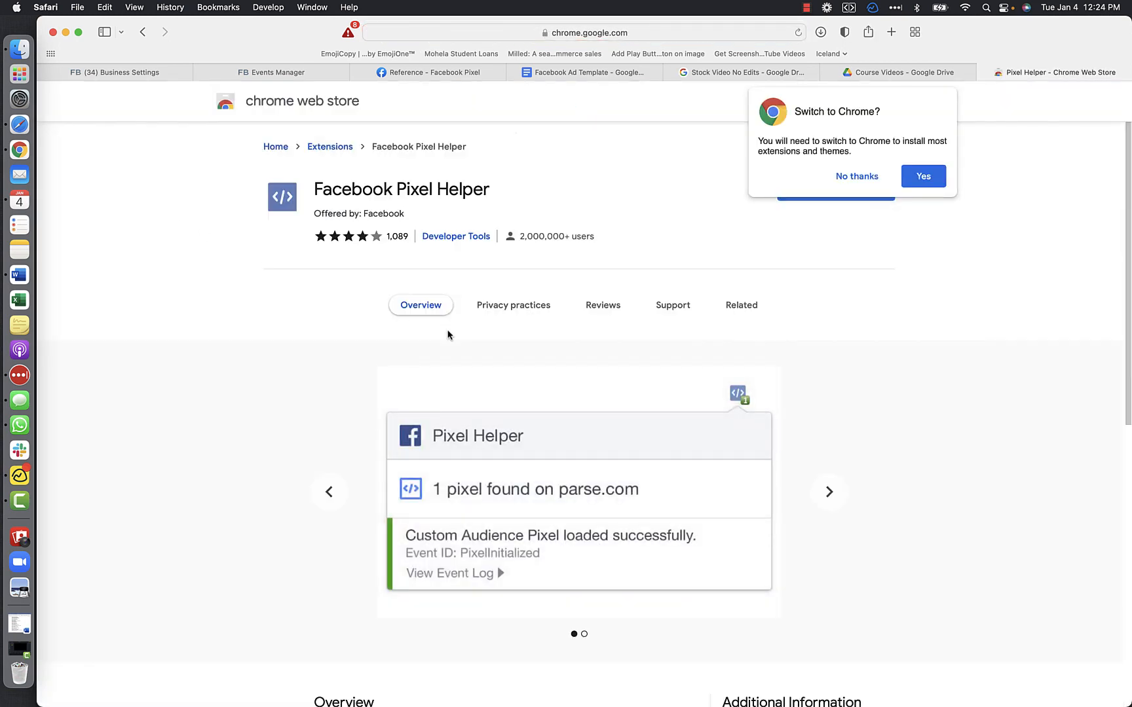
pyautogui.click(855, 179)
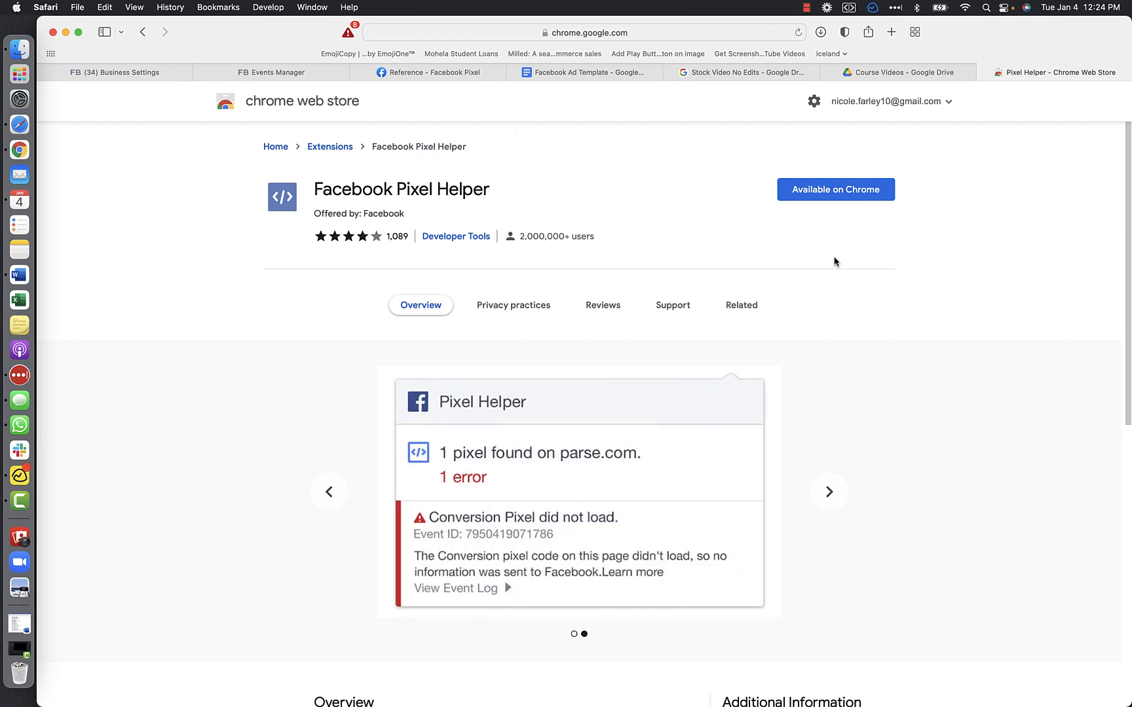
pyautogui.click(807, 8)
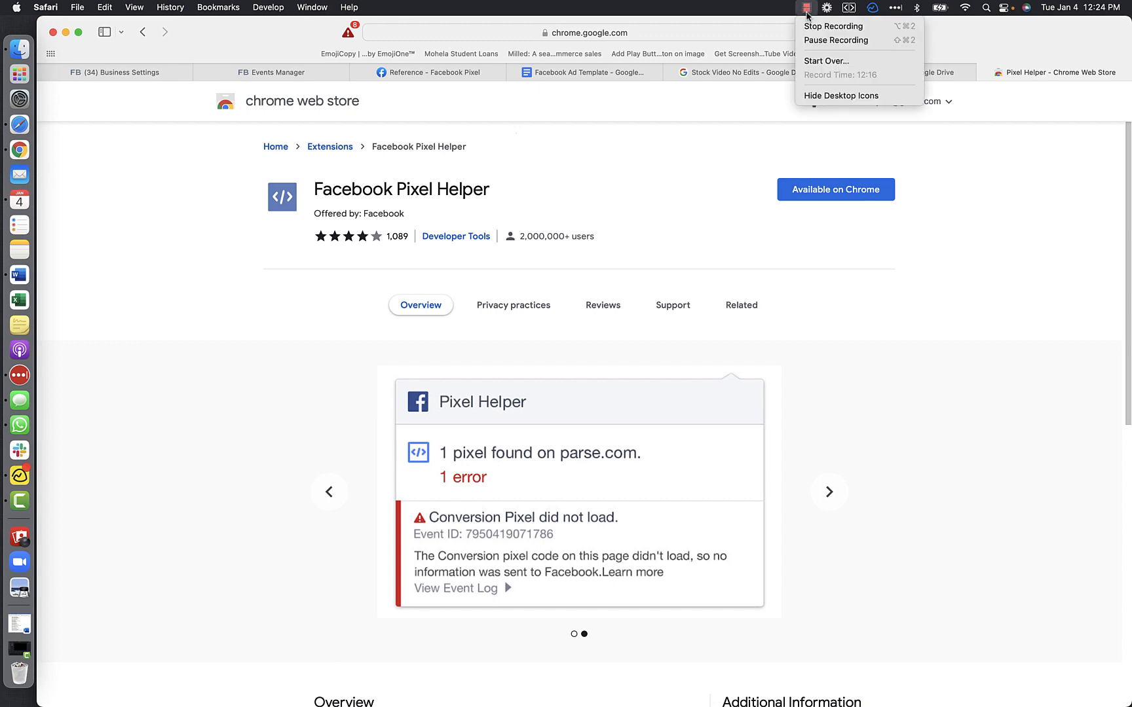
pyautogui.click(815, 40)
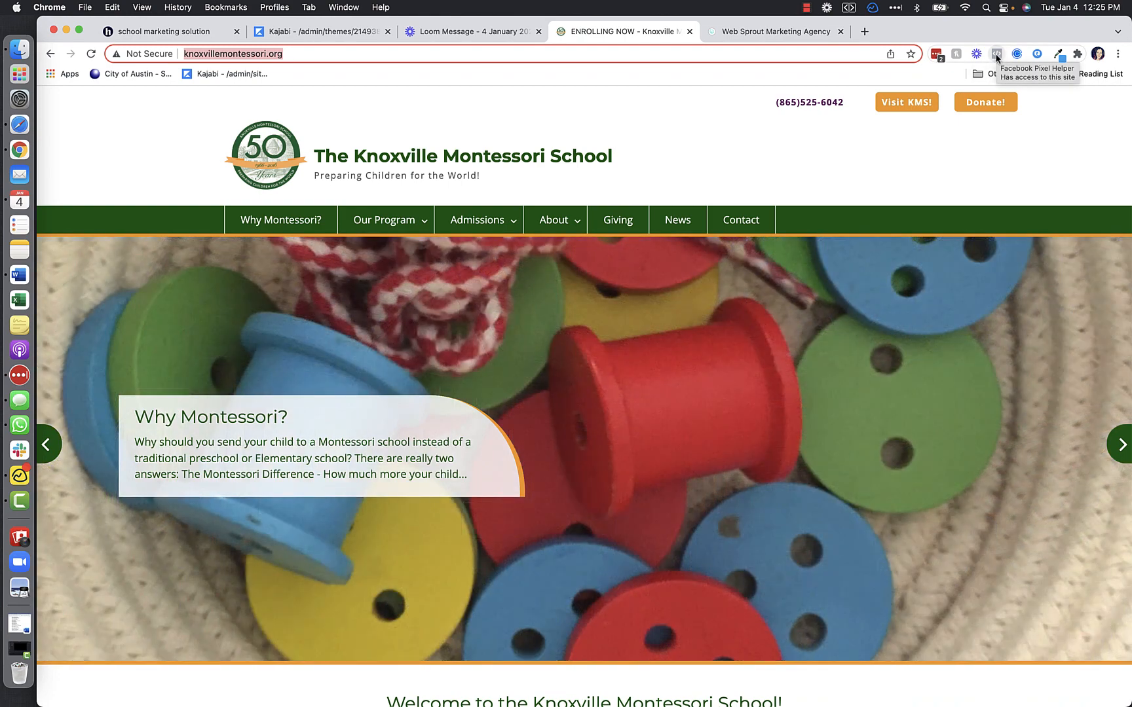
# - Check knoxvillemontessori.org and the open thewebsprout.com page for installed pixels with the Facebook Pixel Helper extension in Chrome
pyautogui.click(997, 57)
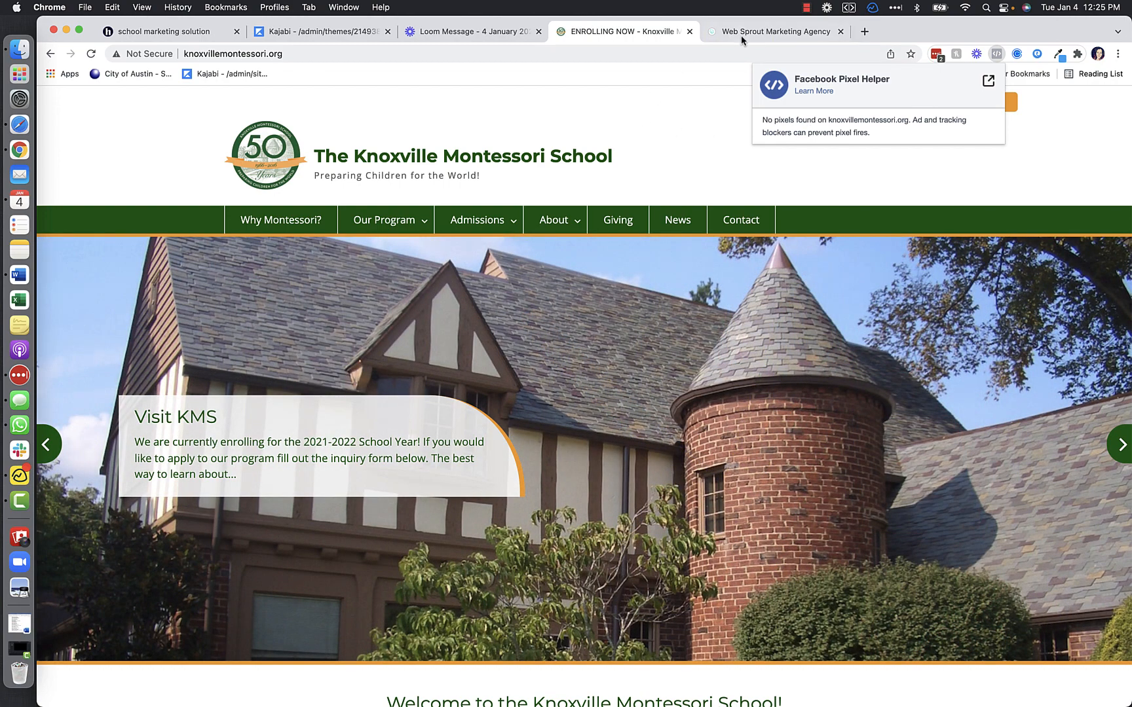
pyautogui.click(771, 32)
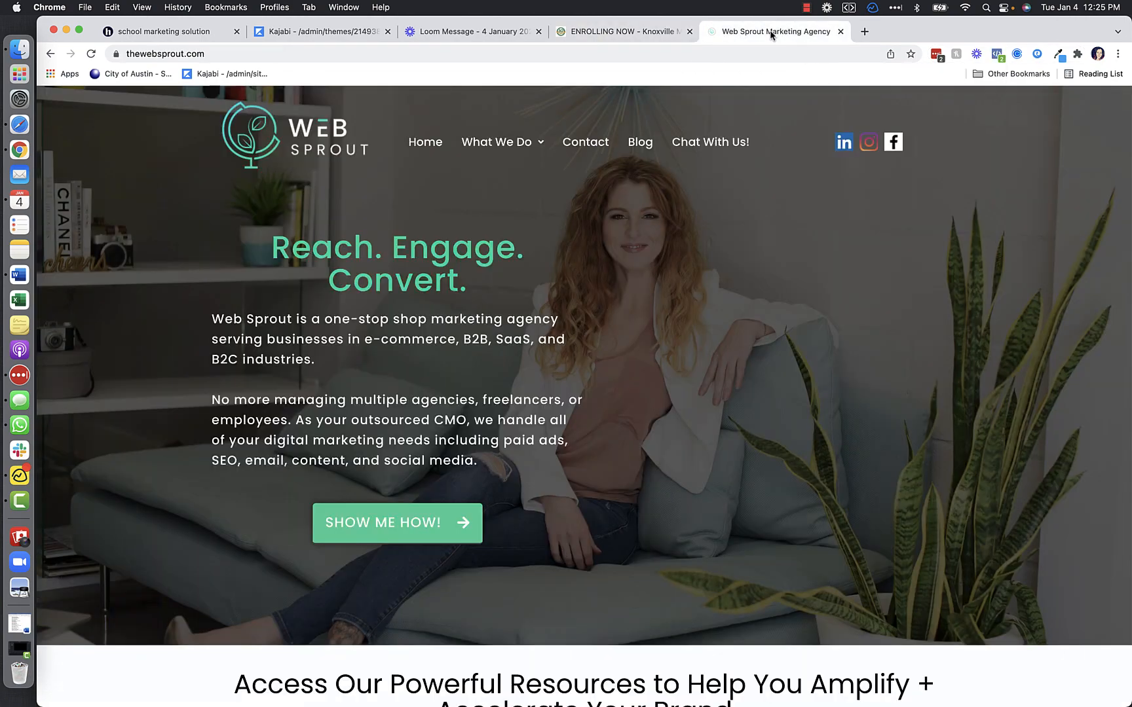
pyautogui.click(999, 55)
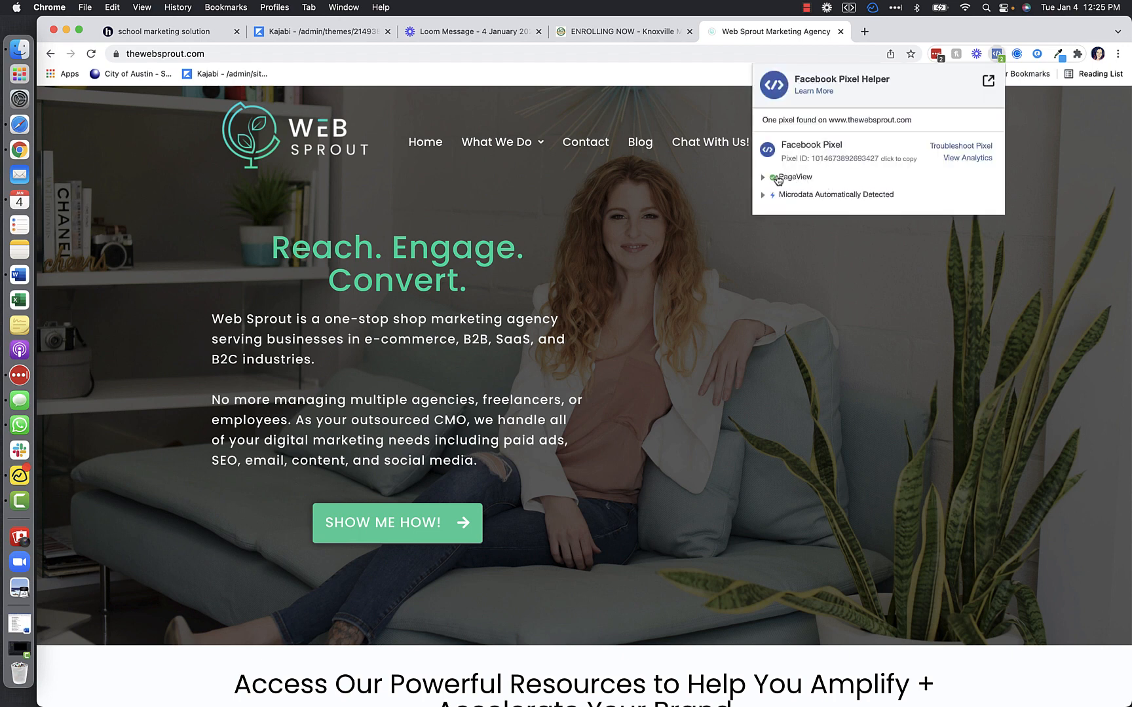
pyautogui.scroll(-5, 682, 201)
pyautogui.scroll(1, 682, 201)
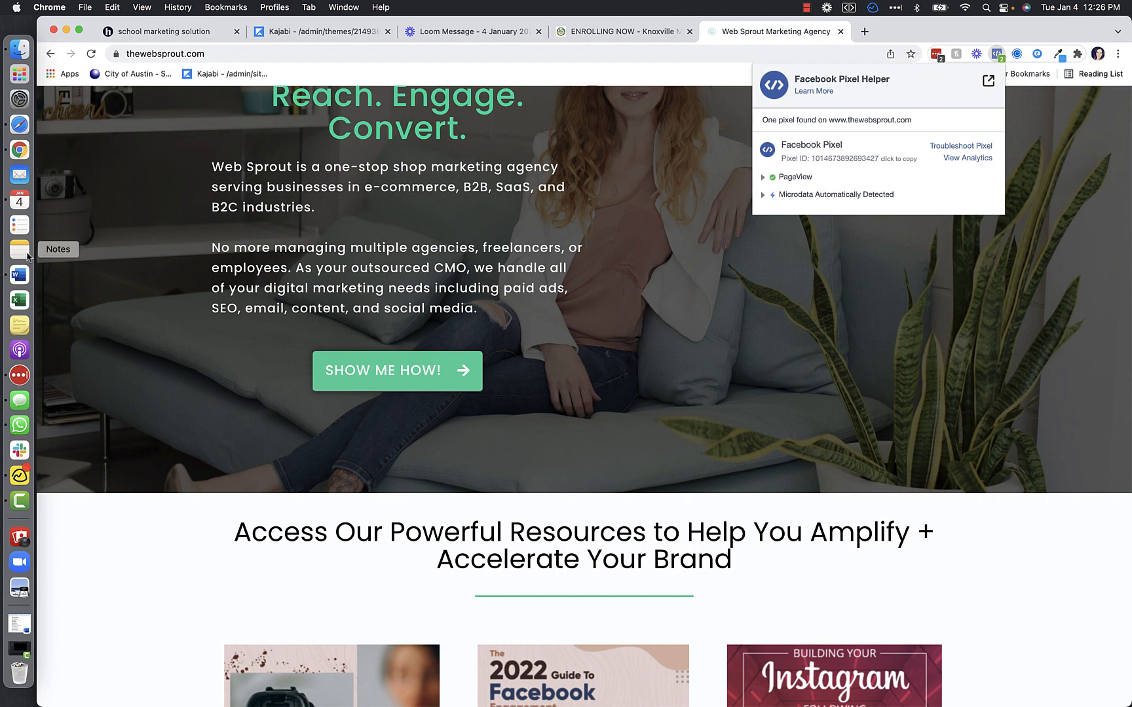
# - Switch to the Word document and review the Facebook Pixel base code, highlighting the whole block and the pixel ID in its init line
pyautogui.click(20, 275)
pyautogui.scroll(4, 483, 335)
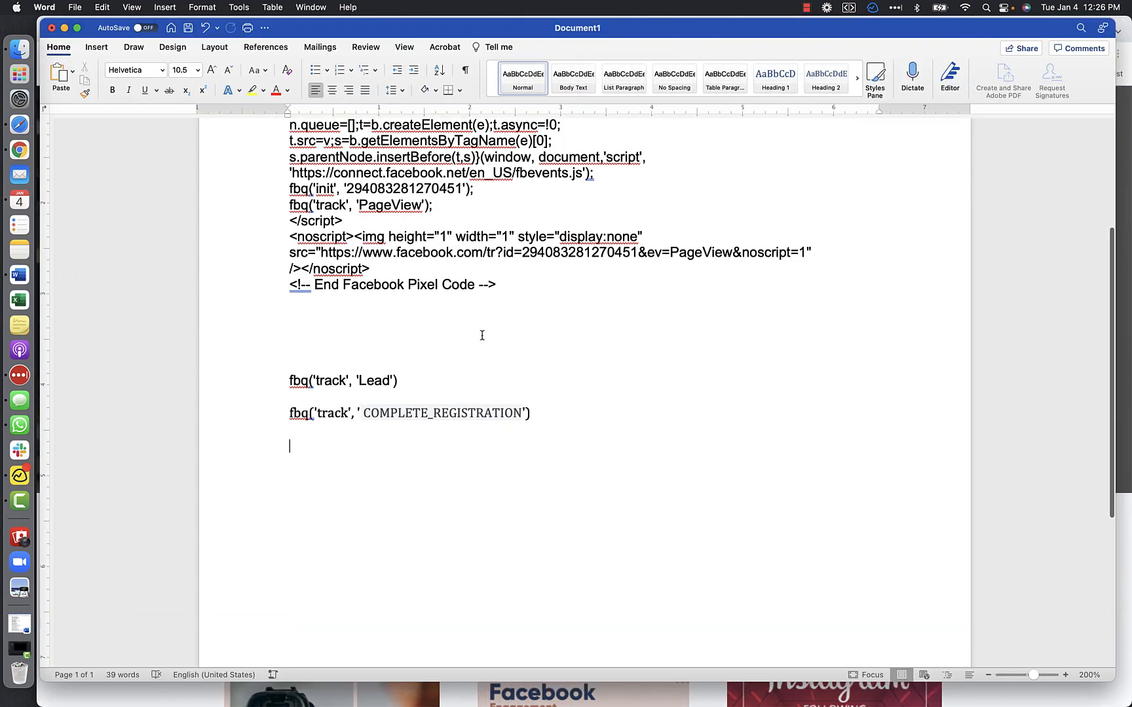
pyautogui.scroll(2, 482, 335)
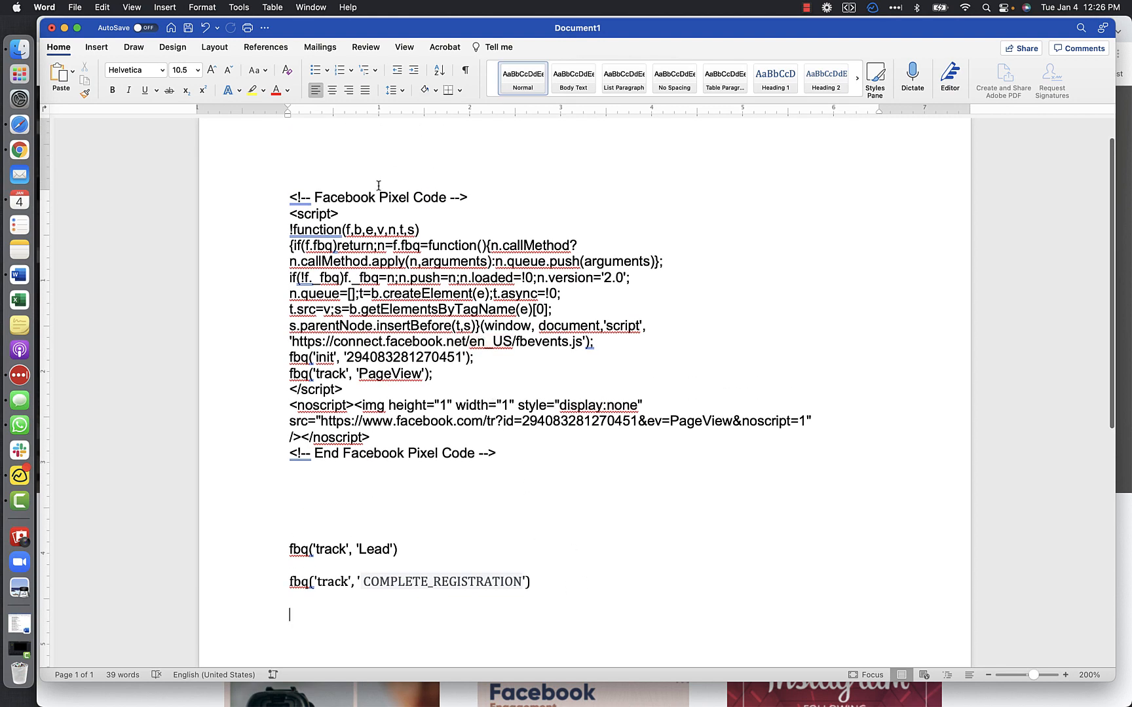
pyautogui.moveTo(290, 196); pyautogui.dragTo(501, 447)
pyautogui.click(501, 448)
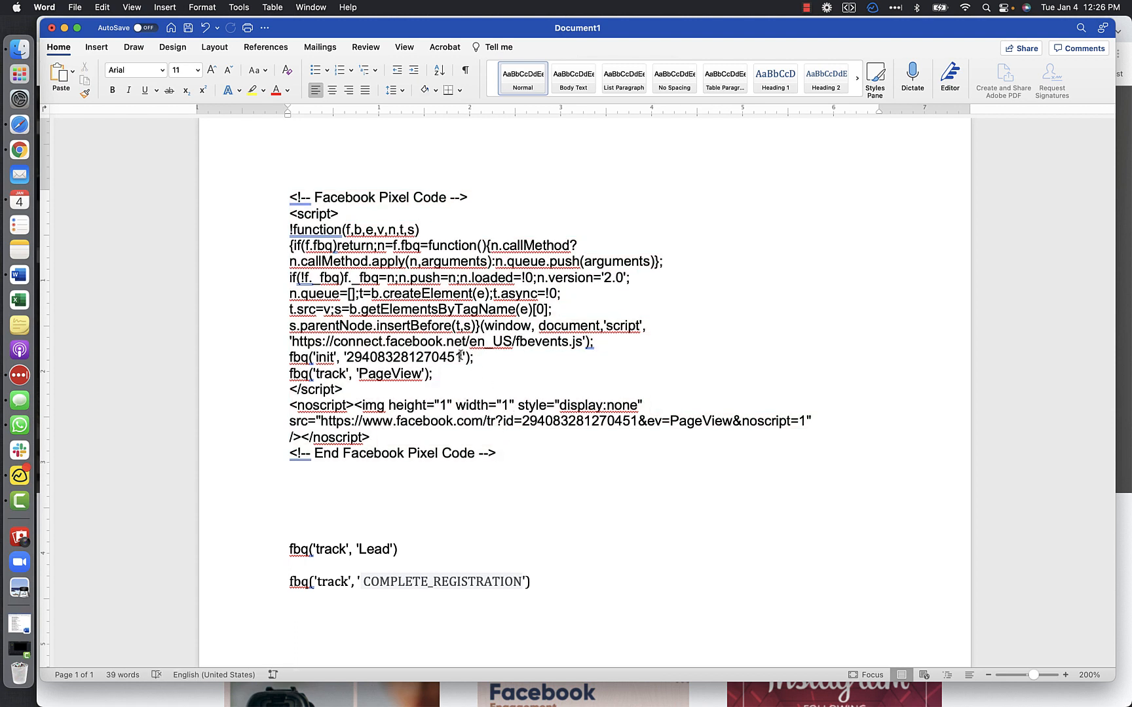
pyautogui.moveTo(461, 356); pyautogui.dragTo(352, 356)
pyautogui.click(350, 357)
pyautogui.scroll(-3, 463, 364)
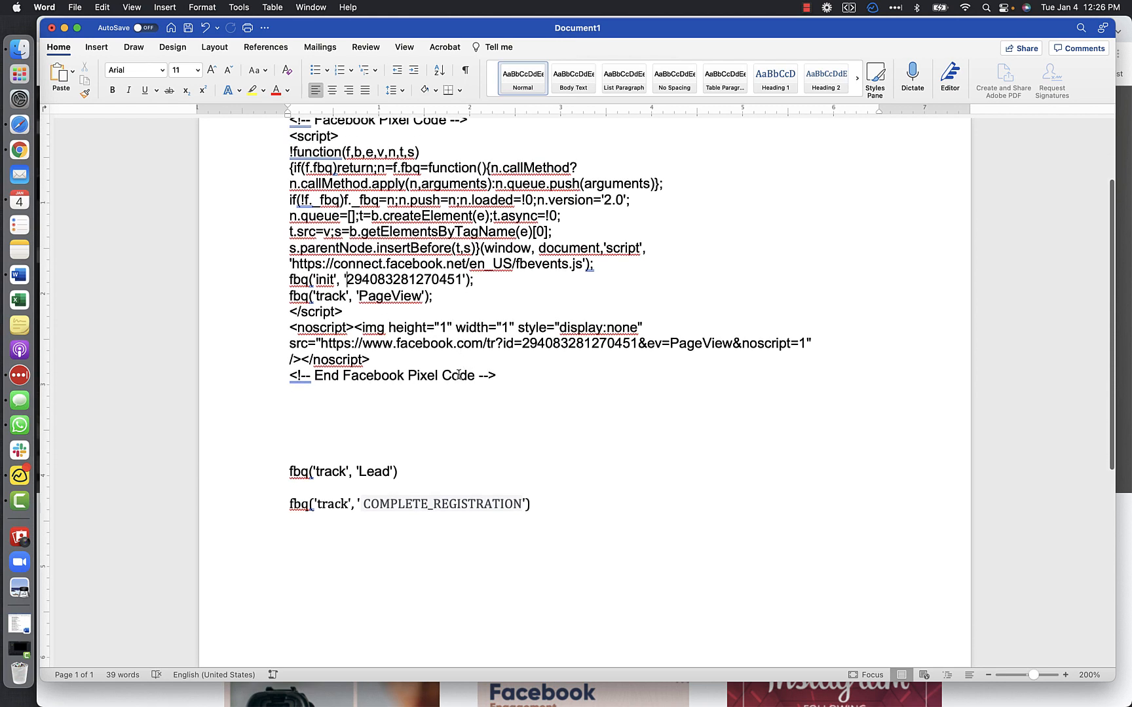
# - Highlight the fbq('track', 'Lead') event line below the base code to review it, then clear the selection
pyautogui.moveTo(403, 476); pyautogui.dragTo(290, 471)
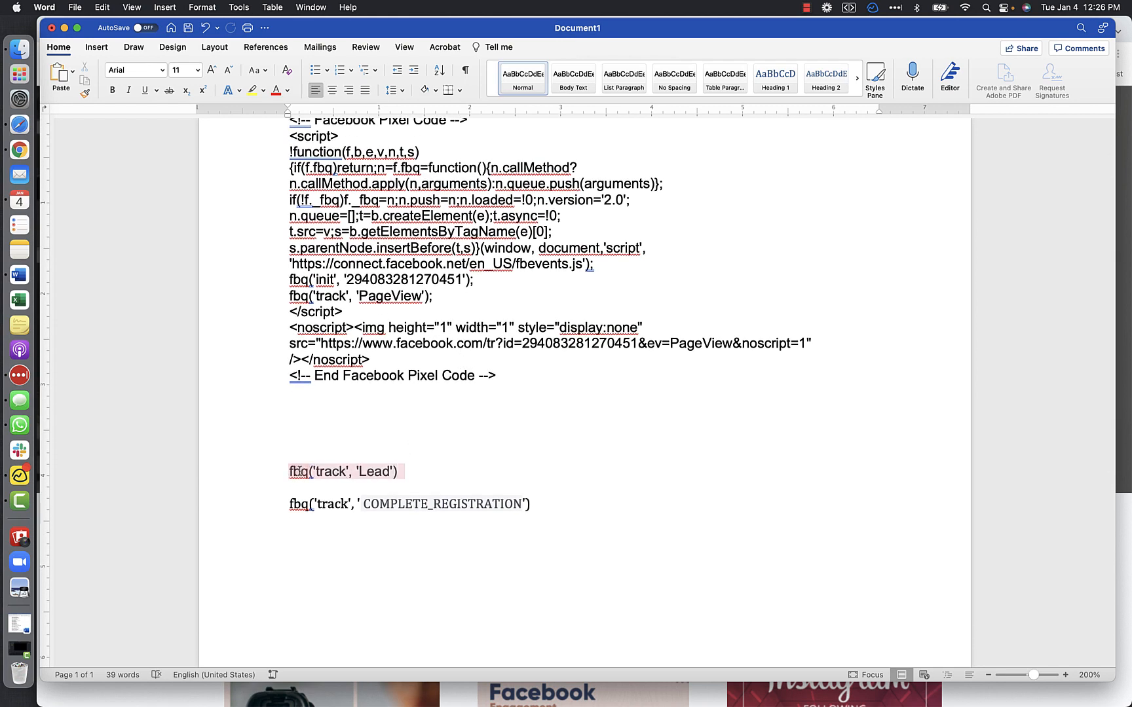
pyautogui.click(290, 470)
pyautogui.click(290, 470)
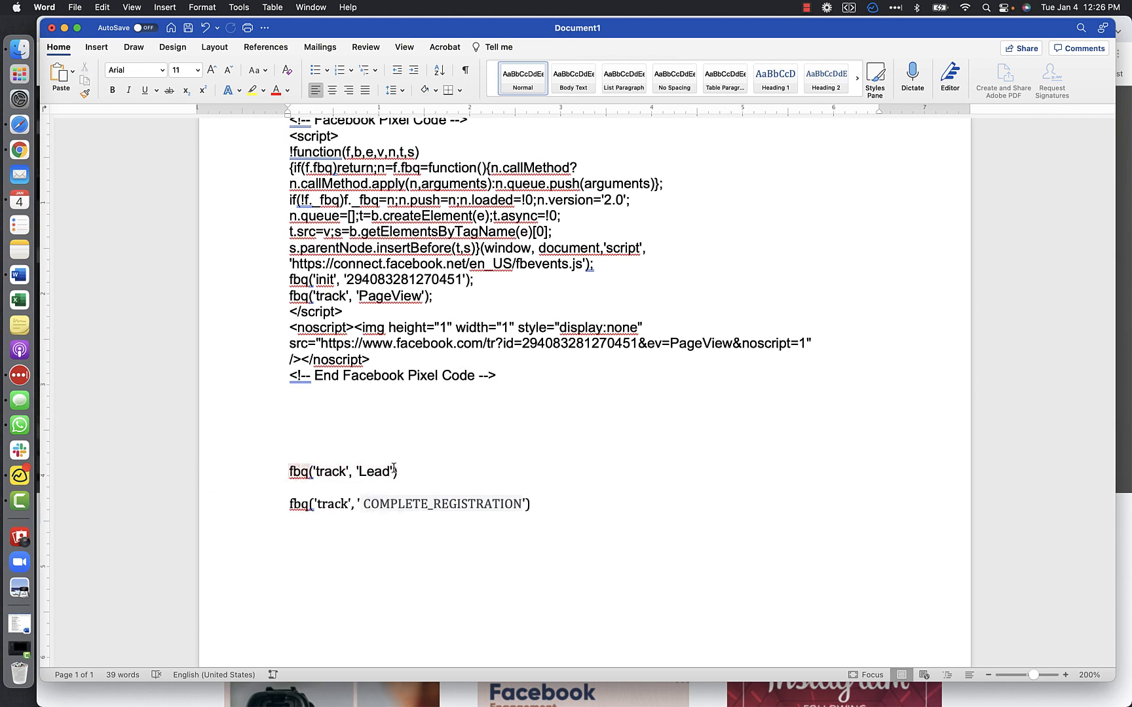
pyautogui.moveTo(399, 469); pyautogui.dragTo(290, 472)
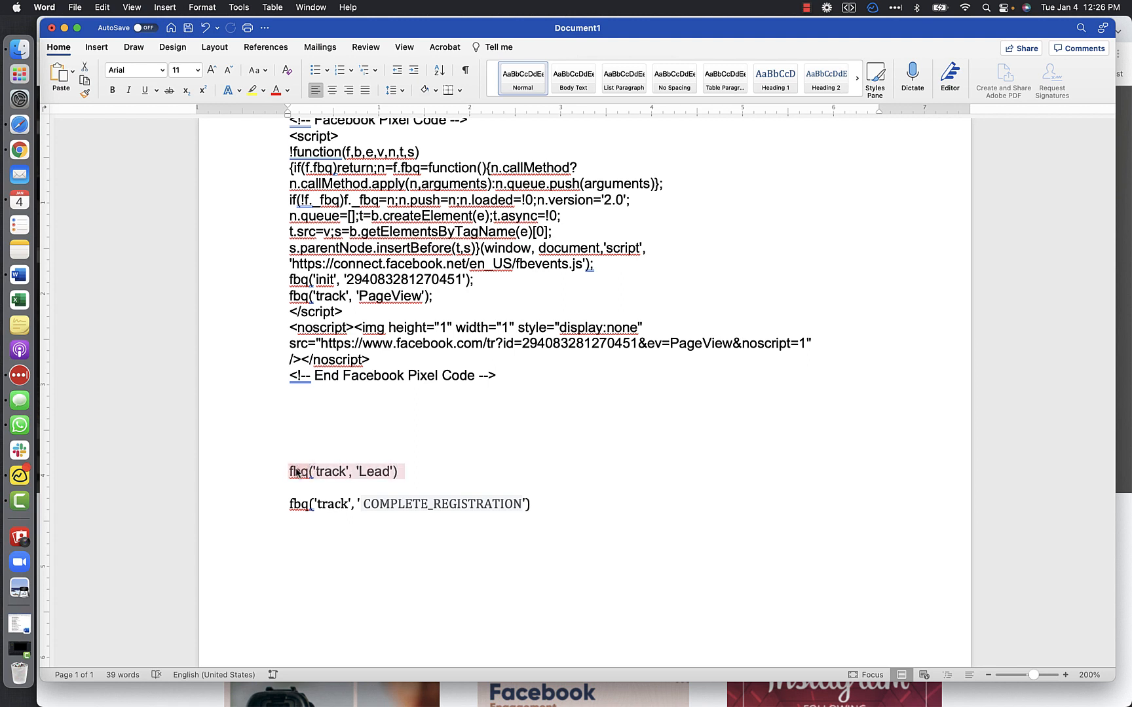
pyautogui.click(310, 471)
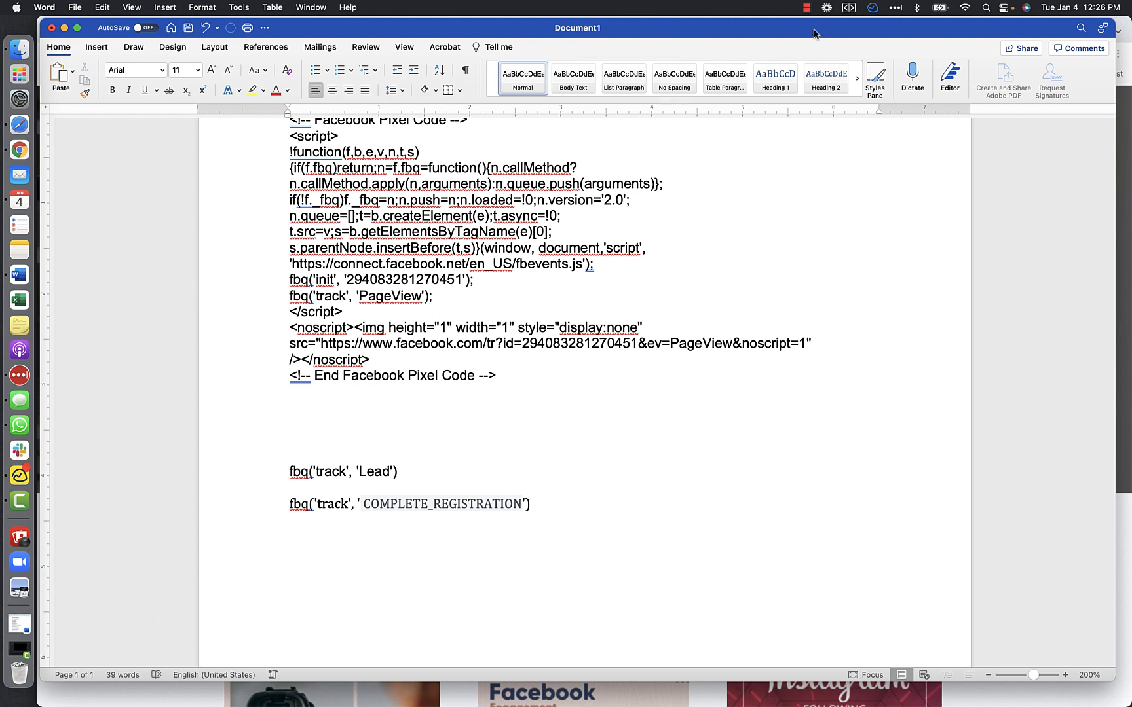
pyautogui.click(807, 8)
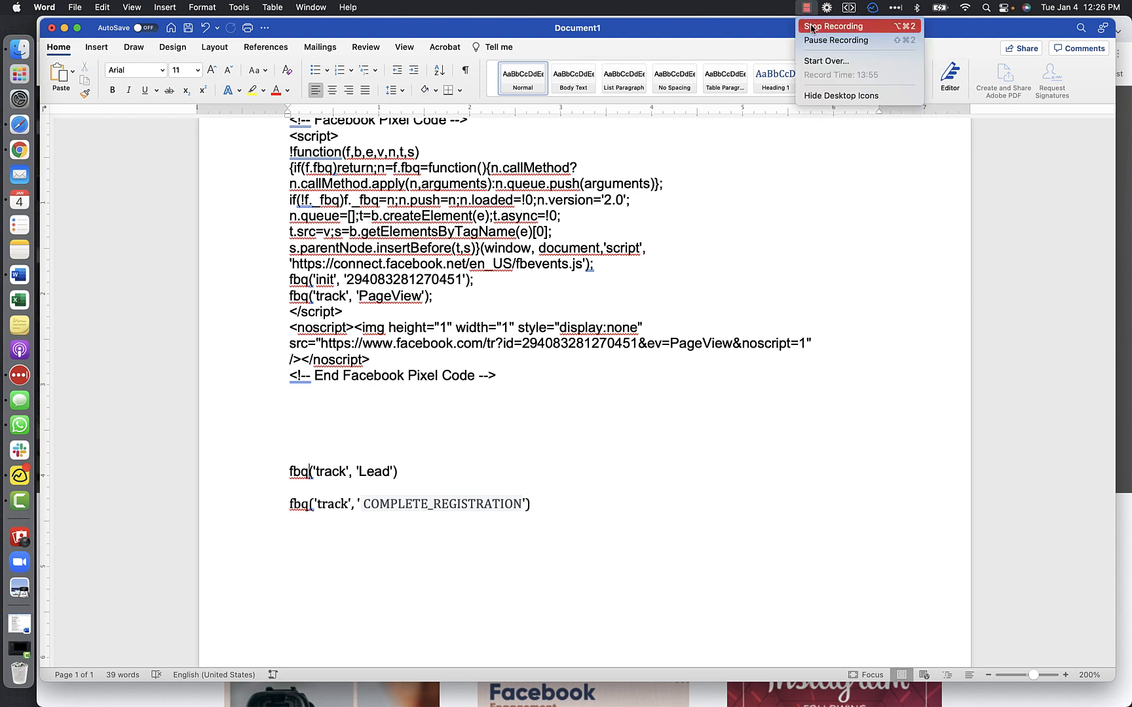